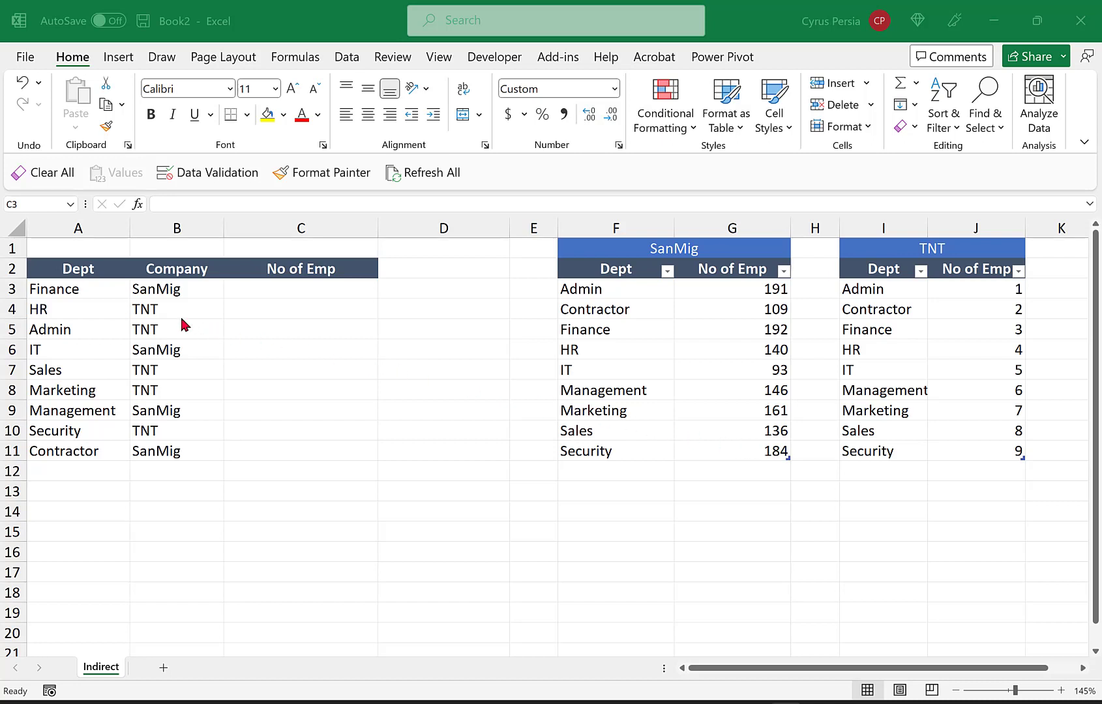
- Rename the middle department table to SanMig in Table Design
click(314, 290)
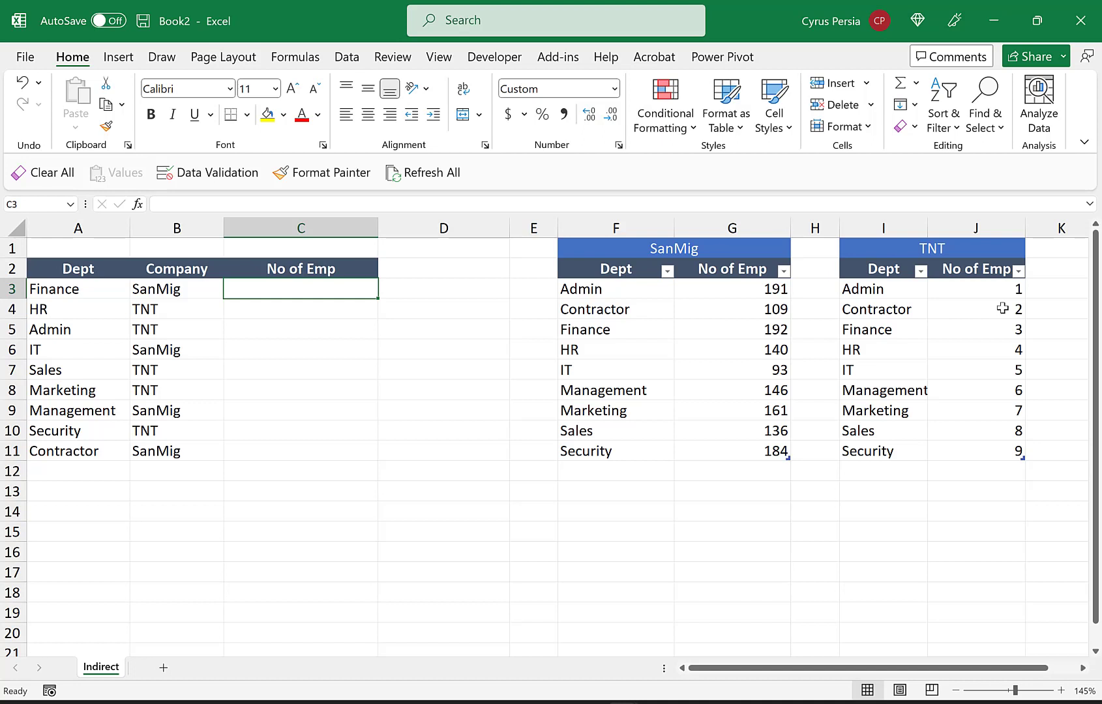
click(307, 309)
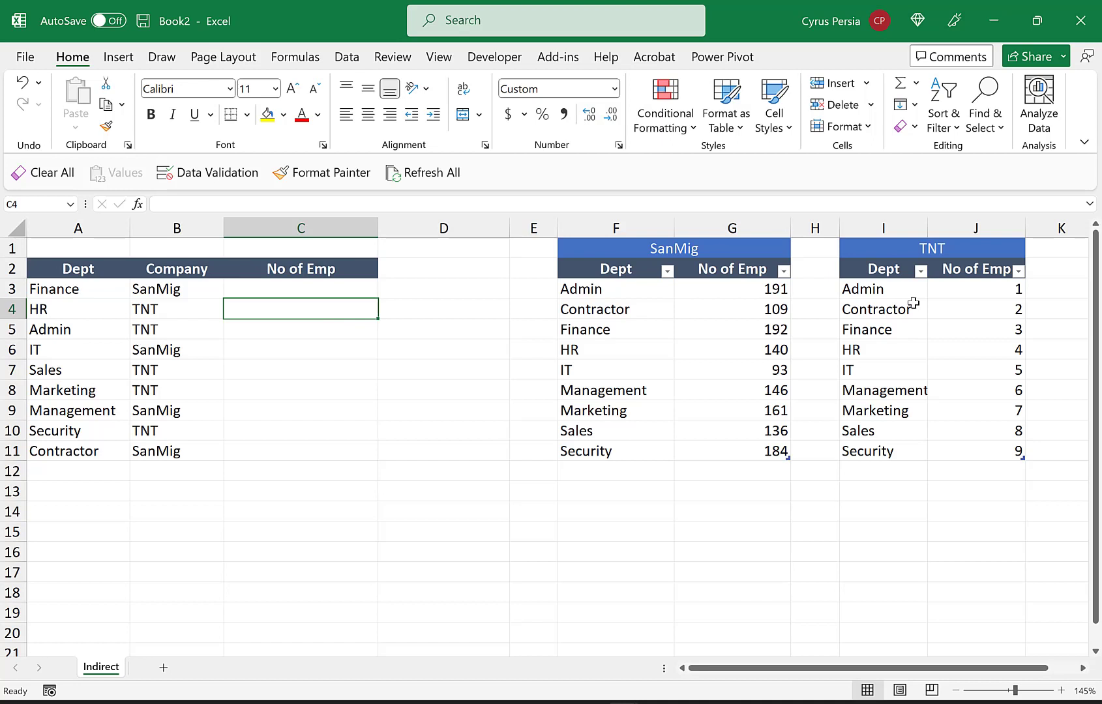
click(594, 309)
drag(615, 272, 724, 393)
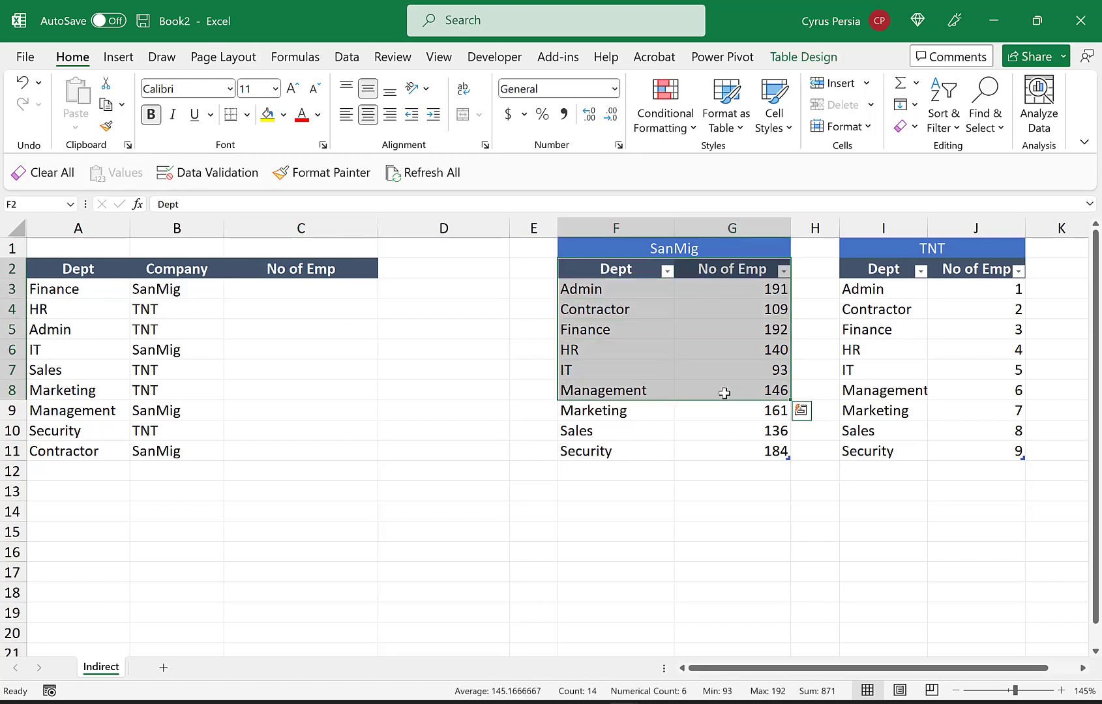
click(738, 344)
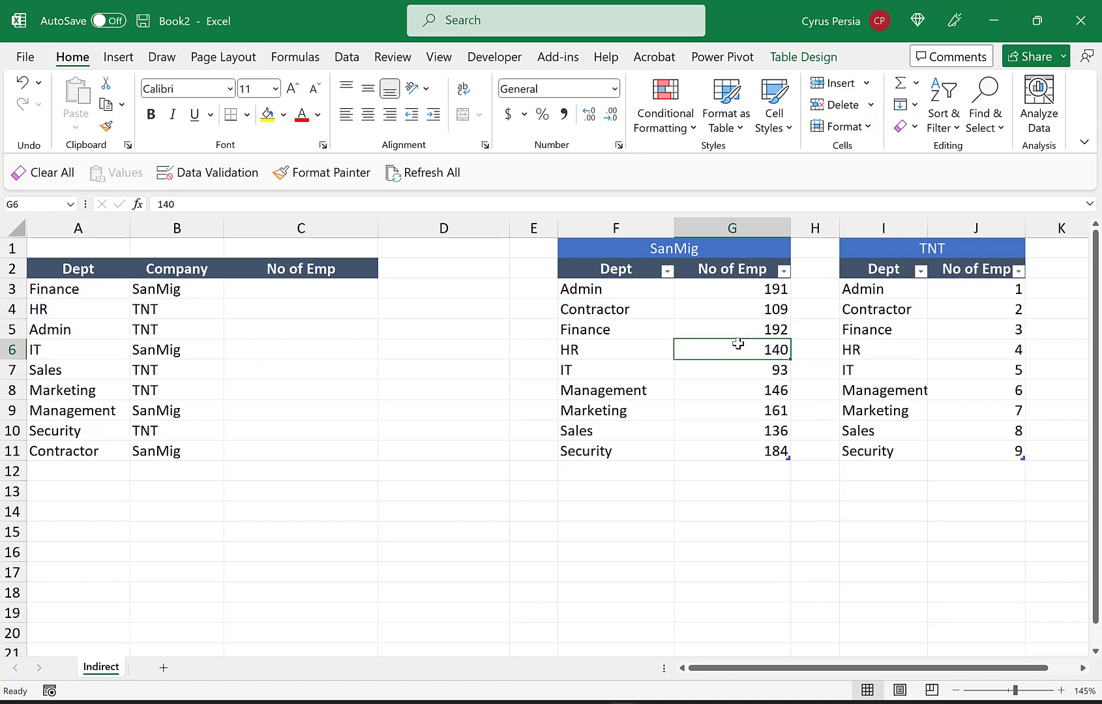
click(804, 60)
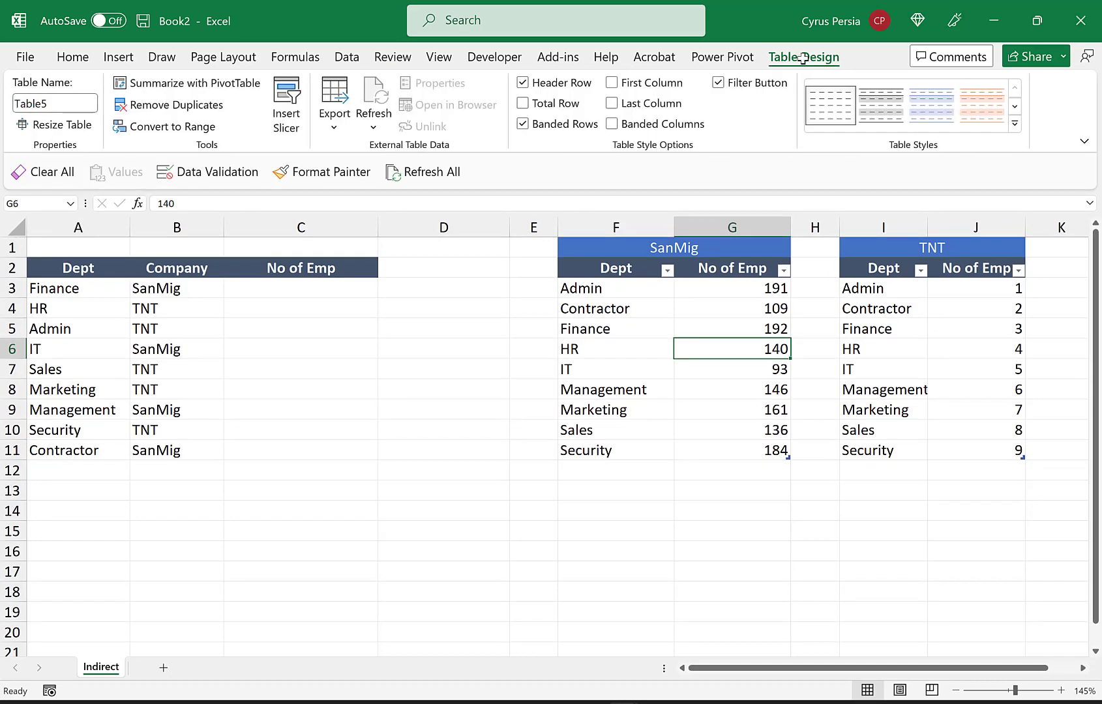
click(77, 101)
text(San)
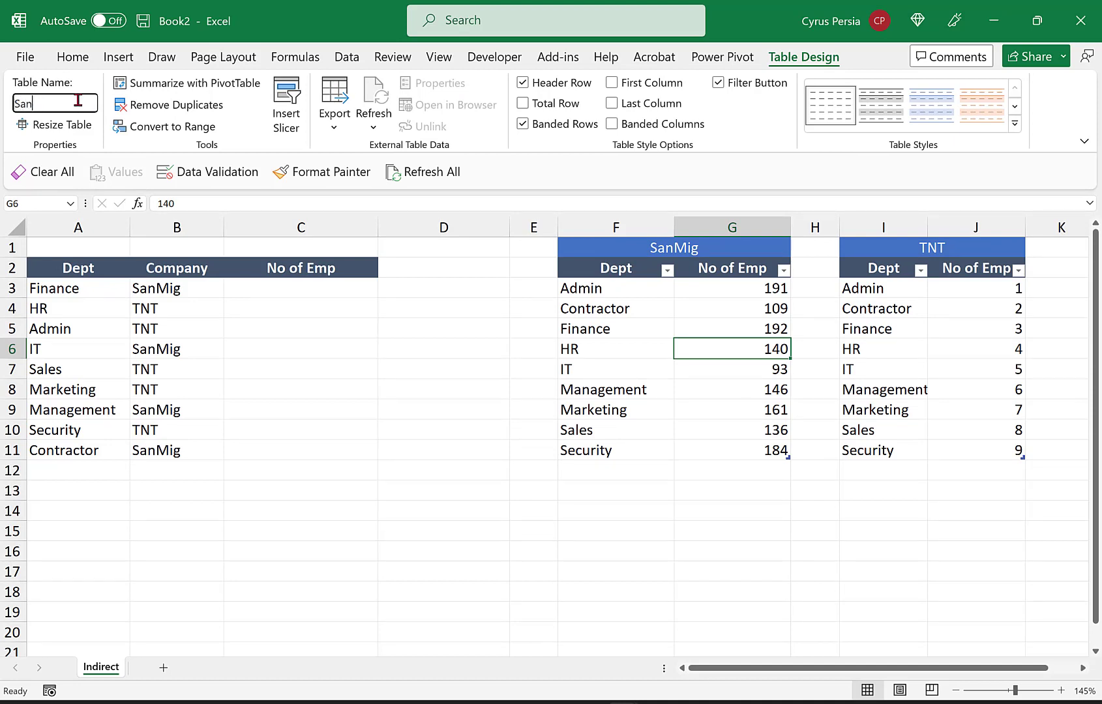
text(Mig)
key(Return)
- Rename the right-hand department table to TNT
click(874, 308)
click(66, 105)
text(TNT)
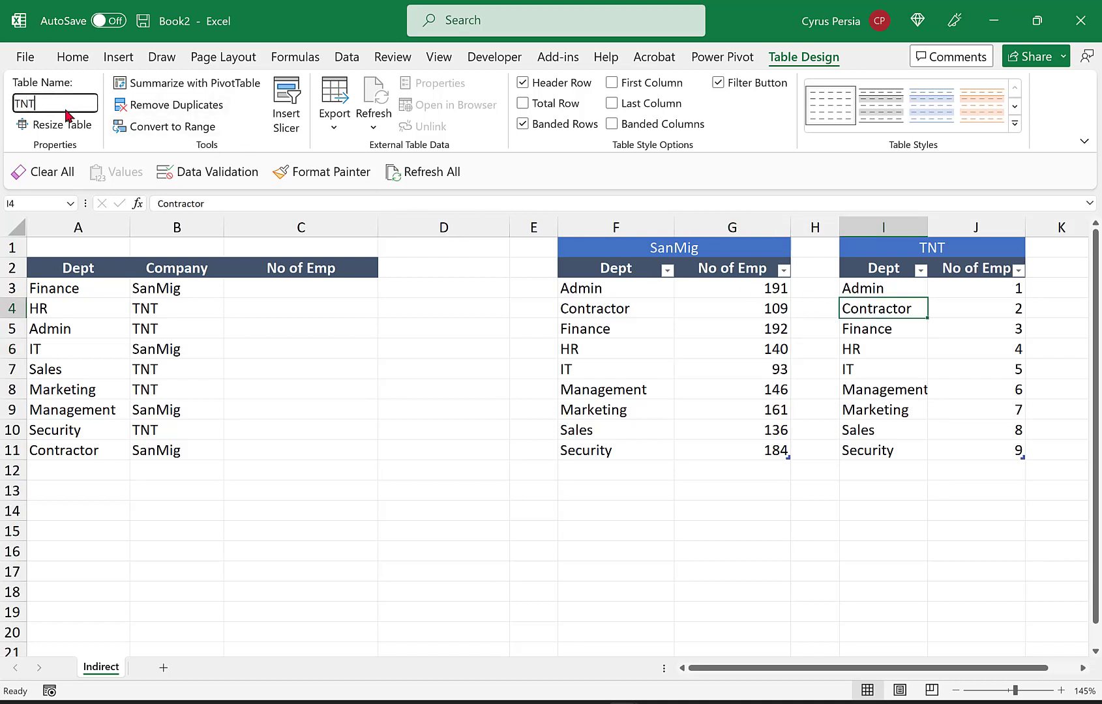
key(Return)
- Enter =XLOOKUP(A3,SanMig[Dept],SanMig[No of Emp]) in C3, returning 192 for Finance
click(268, 289)
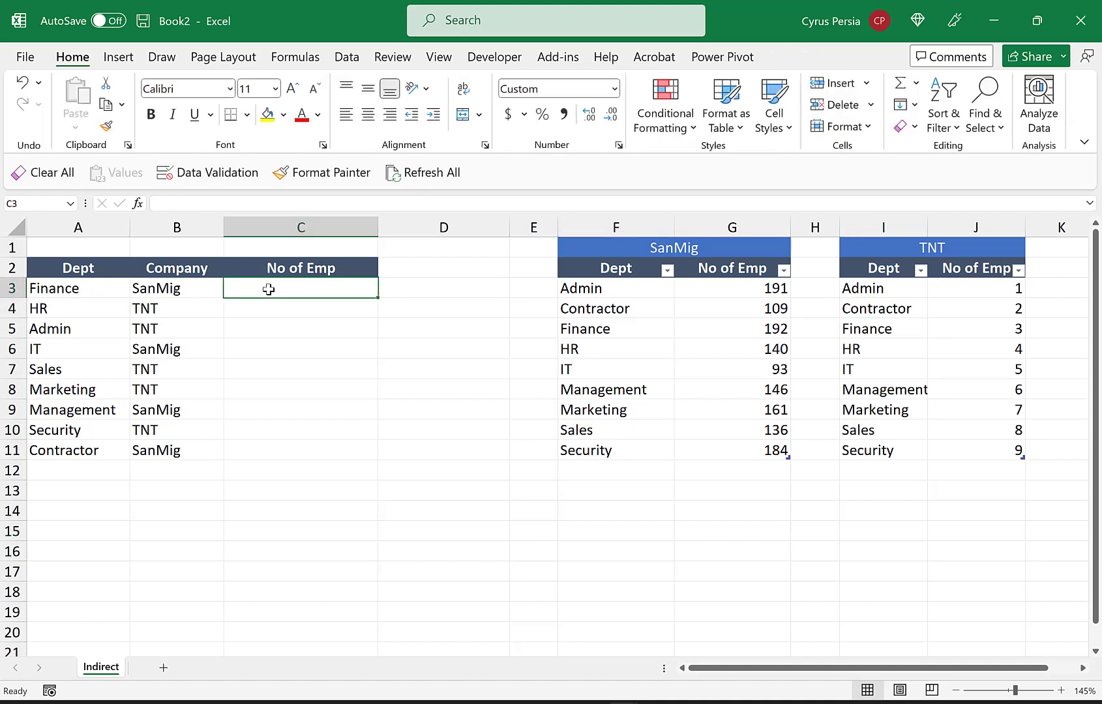
text(=xl)
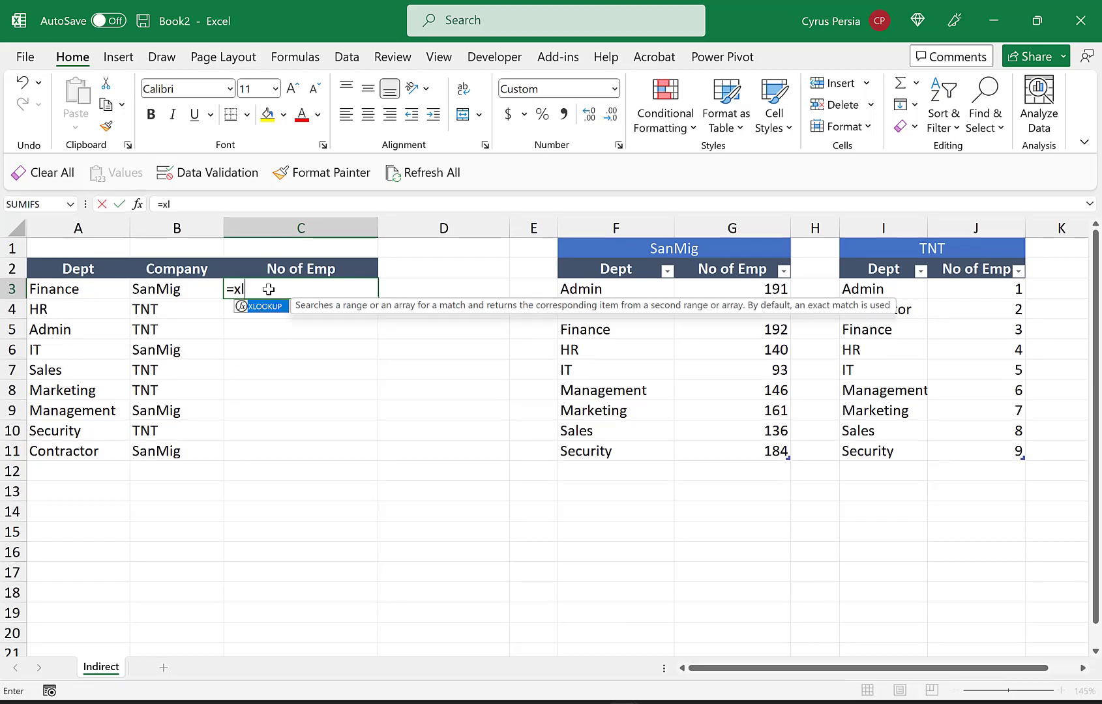
key(Tab)
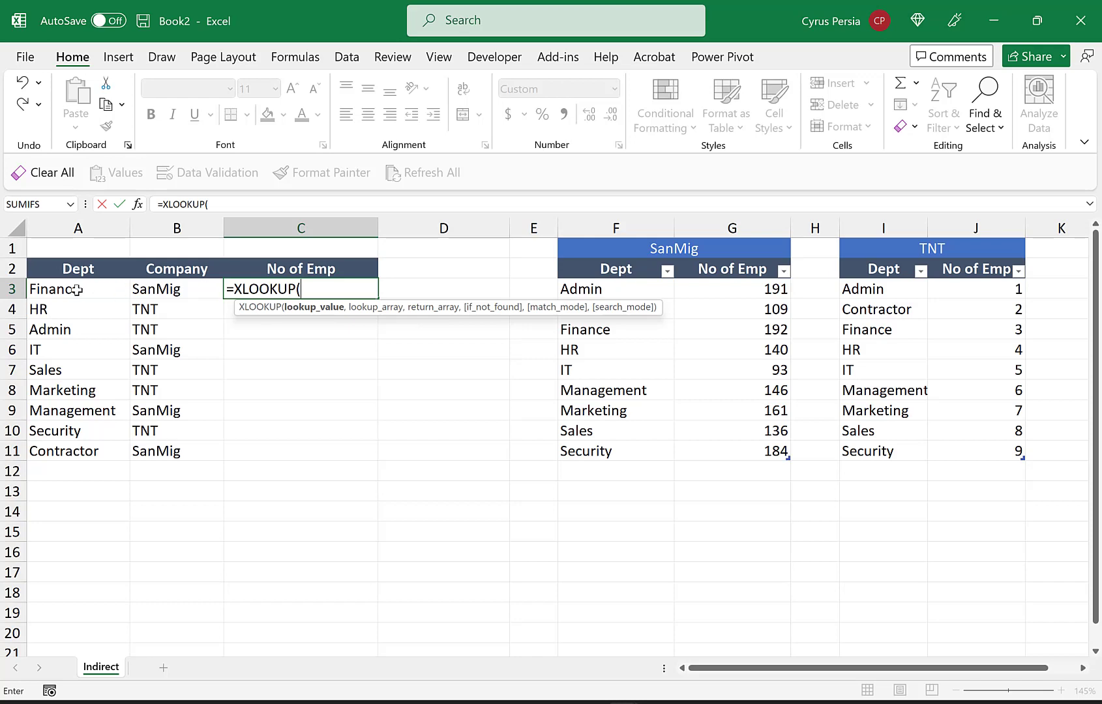
click(77, 289)
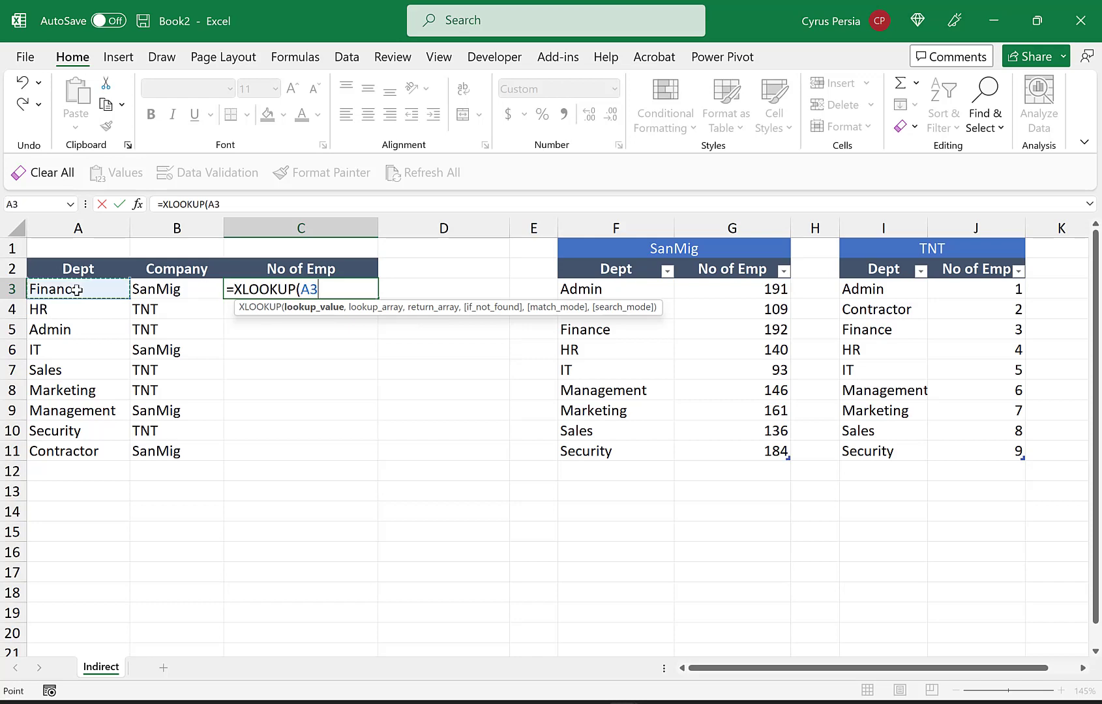
text(,)
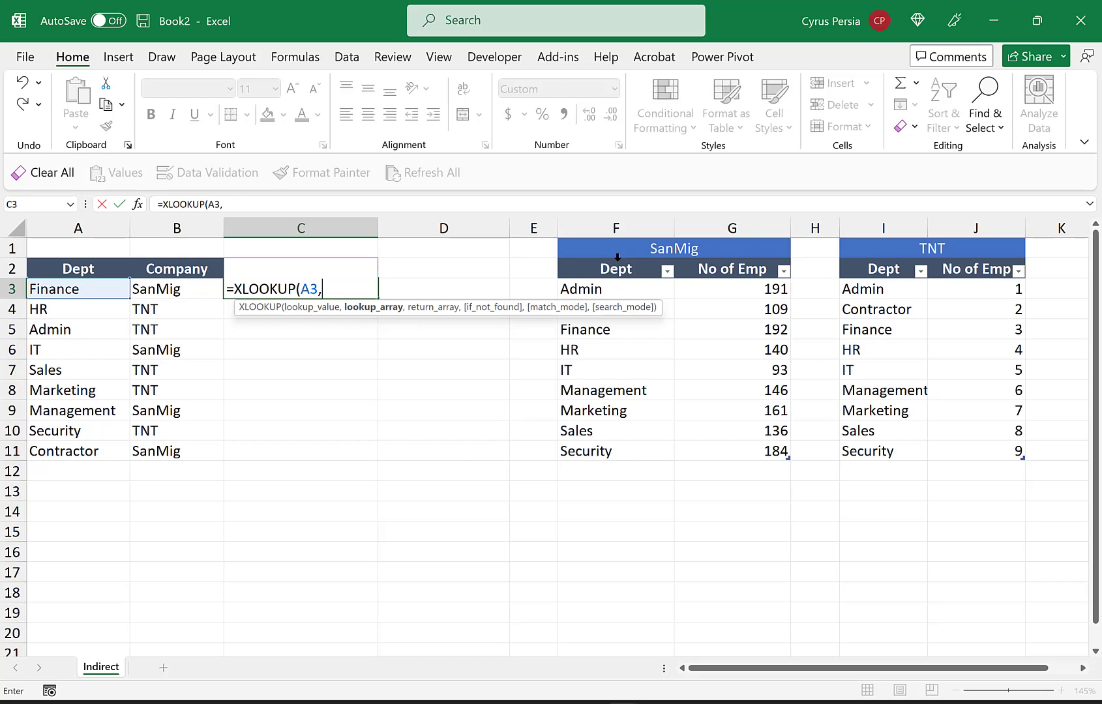
click(617, 256)
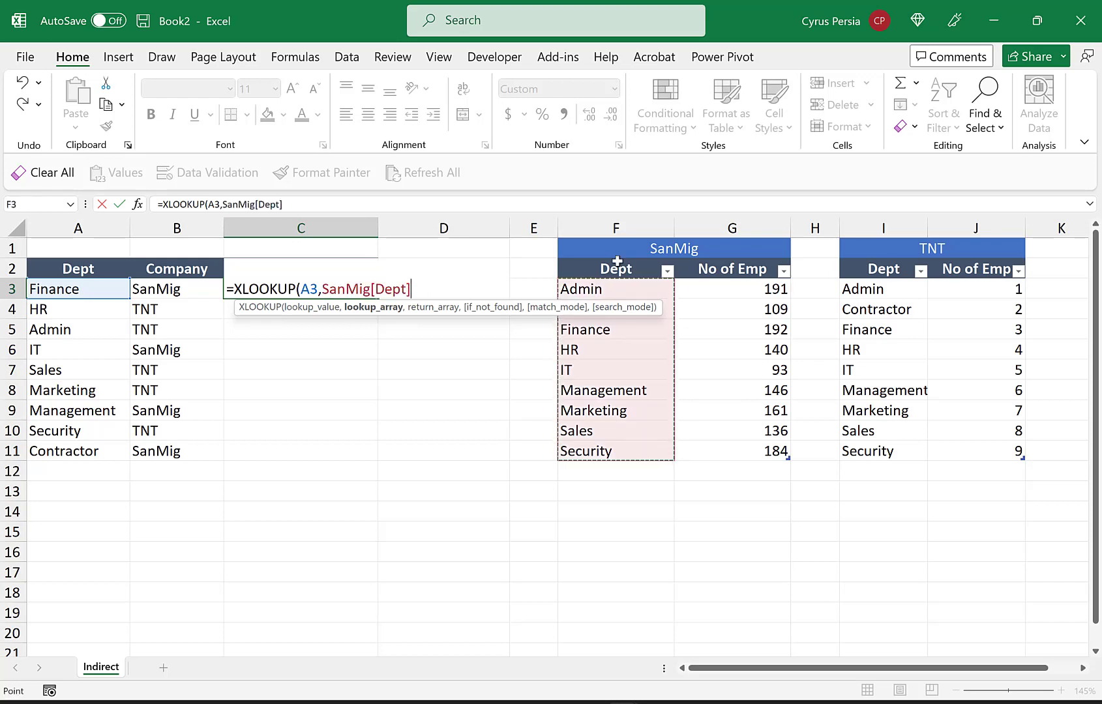
text(,)
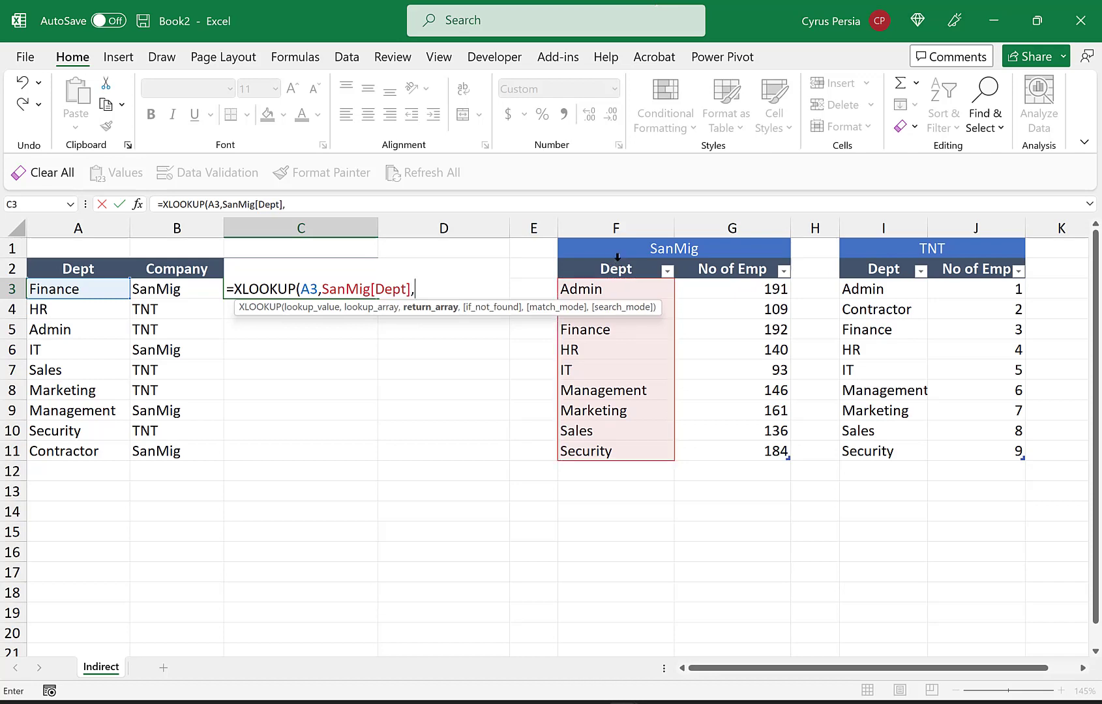
click(749, 258)
text())
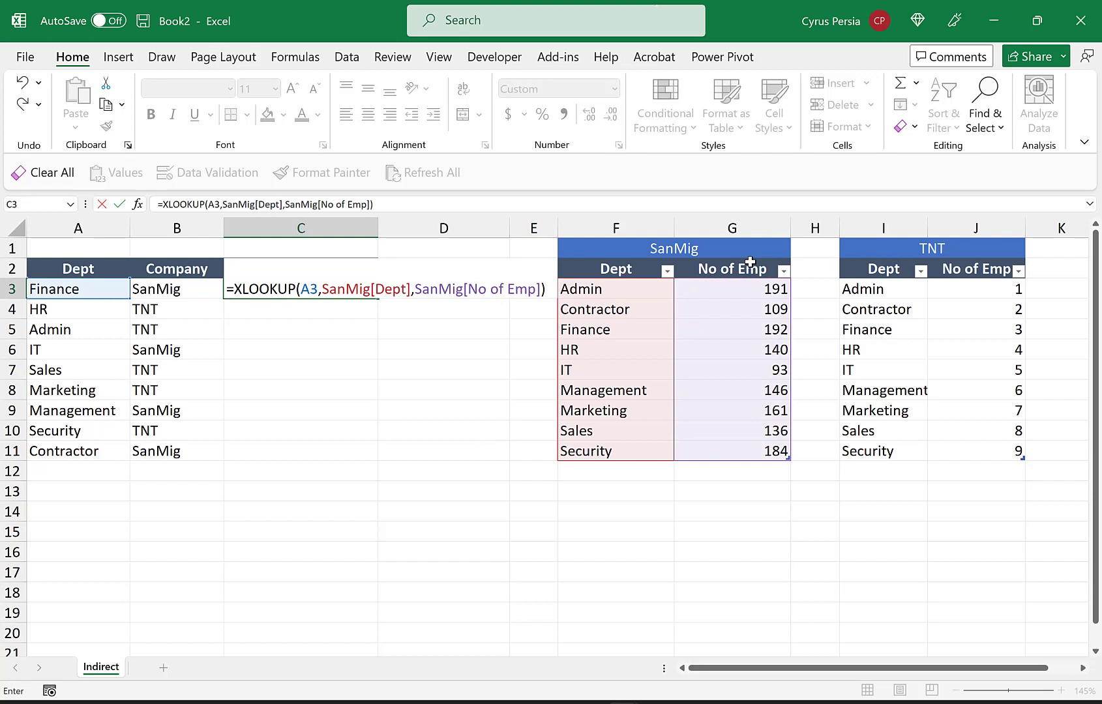
key(Return)
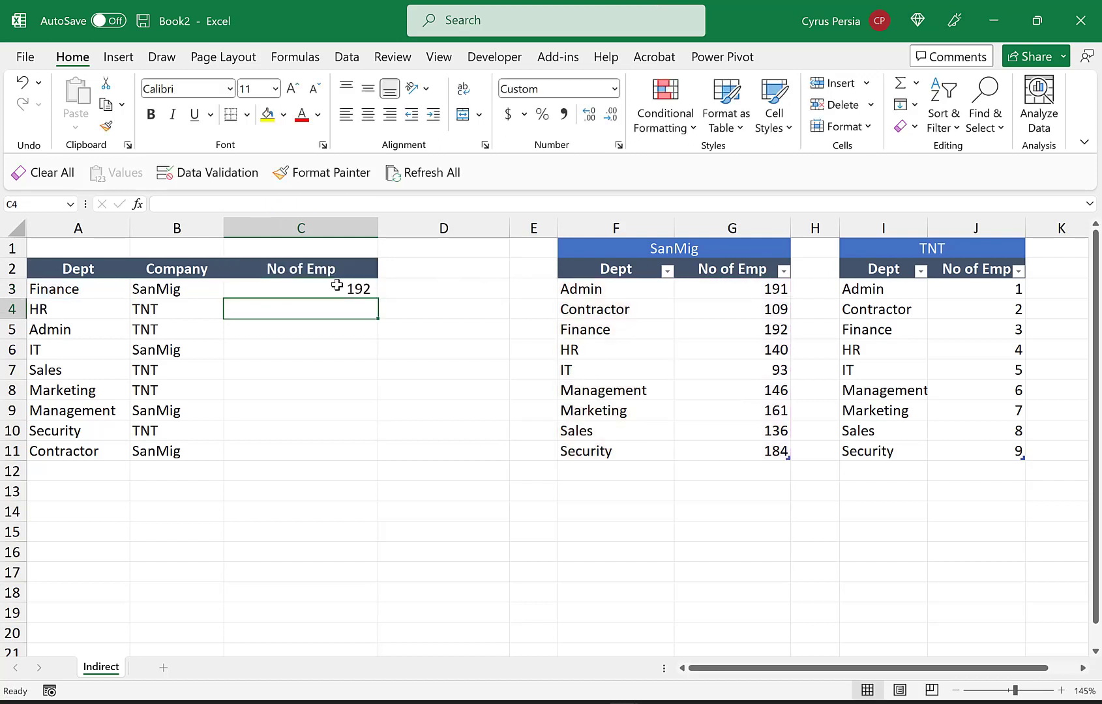
click(337, 285)
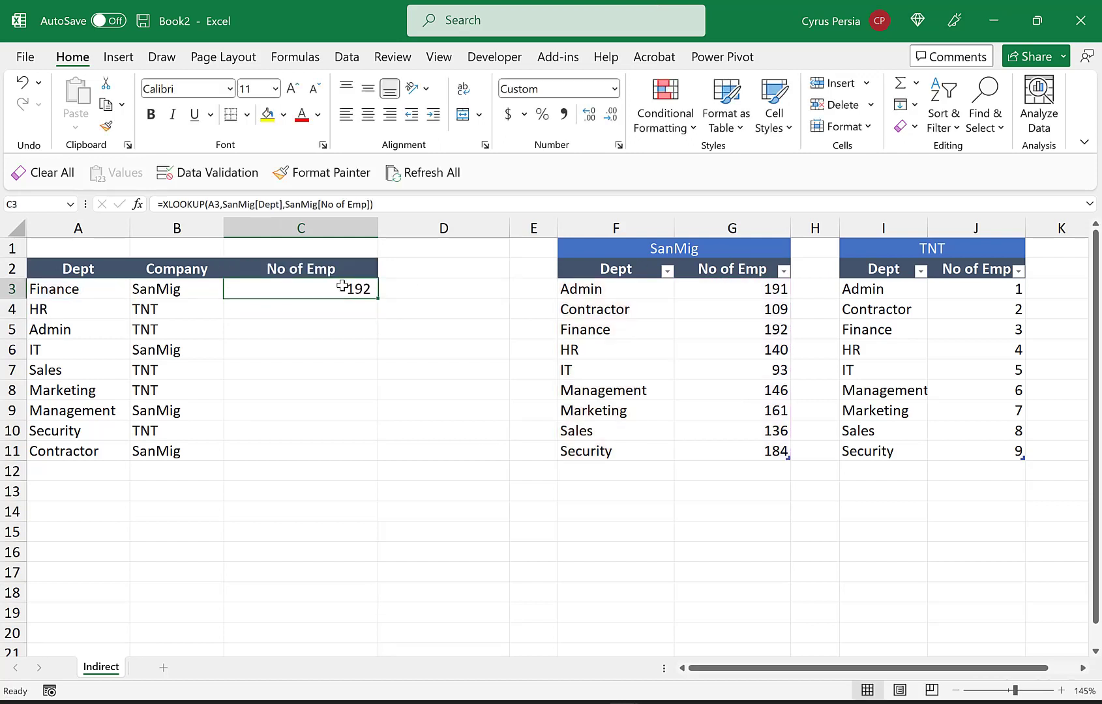
- Fill C3's XLOOKUP formula down to C6, giving 140, 191 and 93
click(657, 328)
click(764, 327)
click(314, 287)
drag(378, 298, 379, 359)
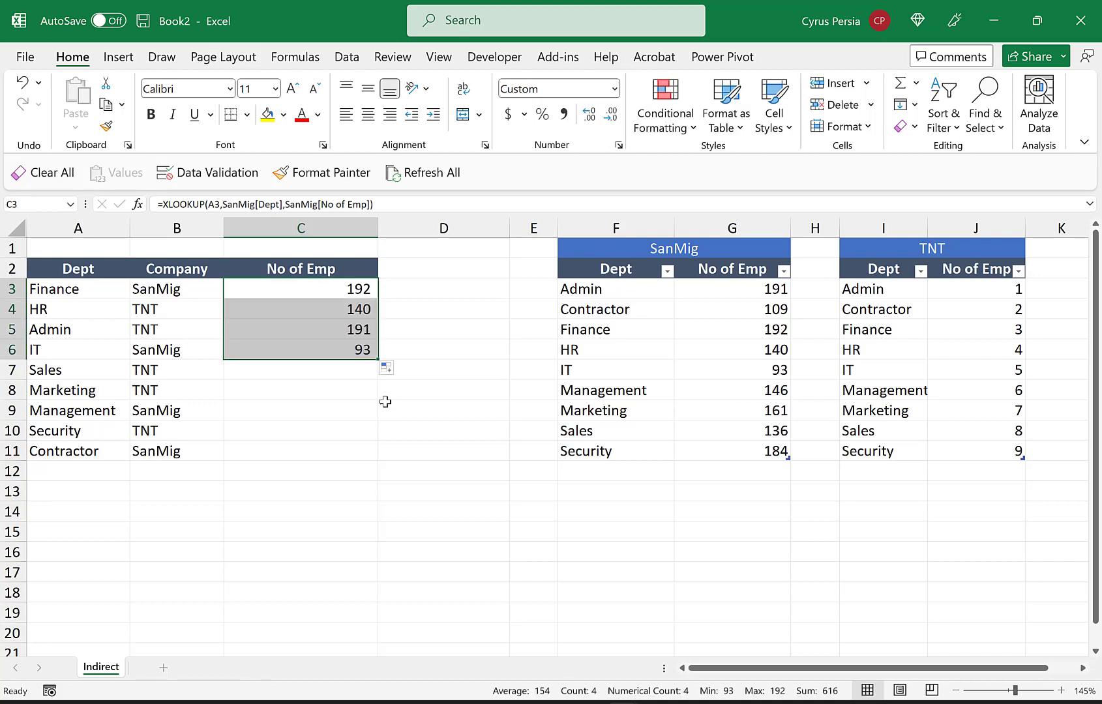
- Inspect C4's copied formula without changes, then open C3's formula for editing
click(303, 309)
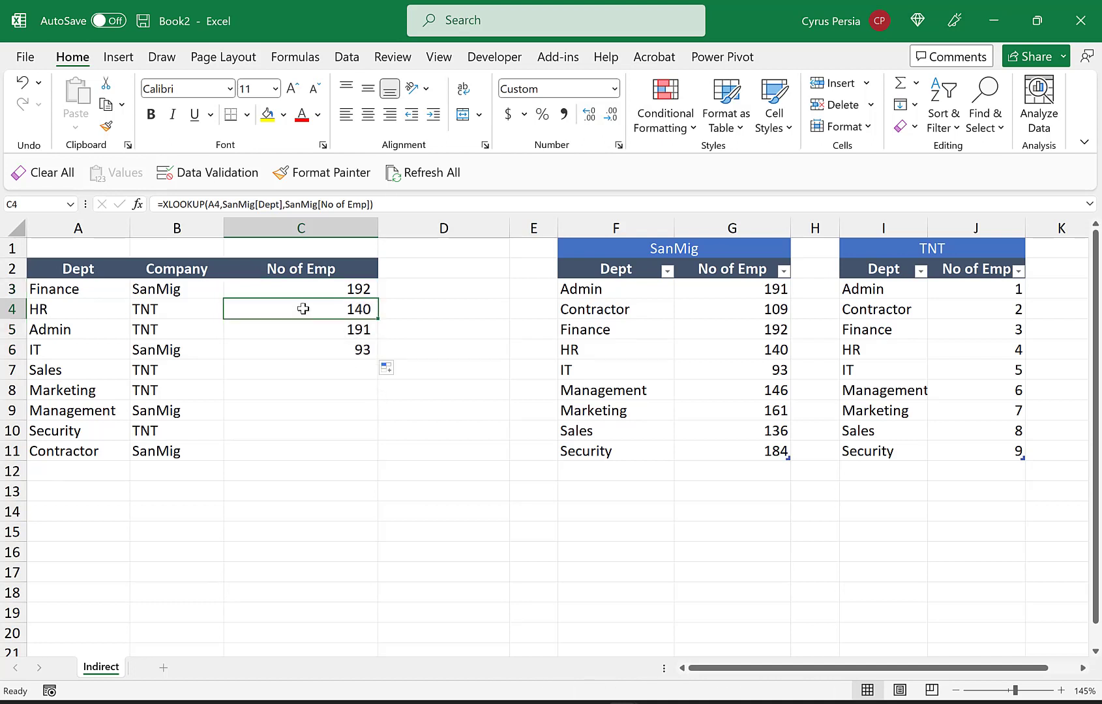
double_click(303, 309)
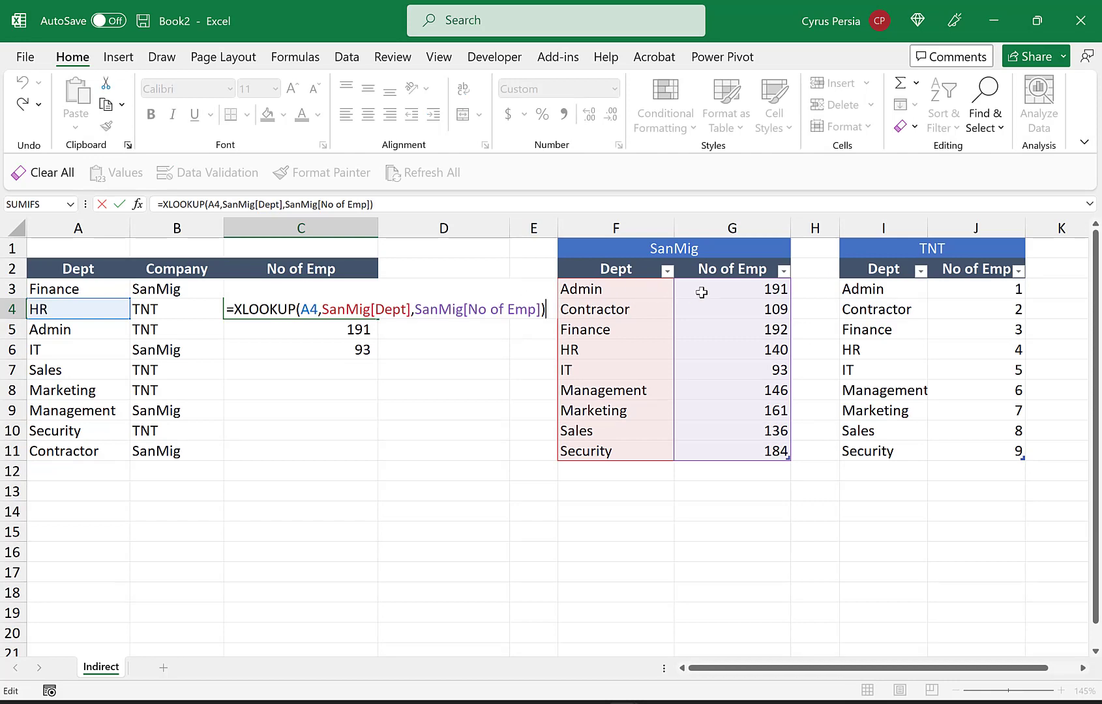
key(Escape)
click(336, 287)
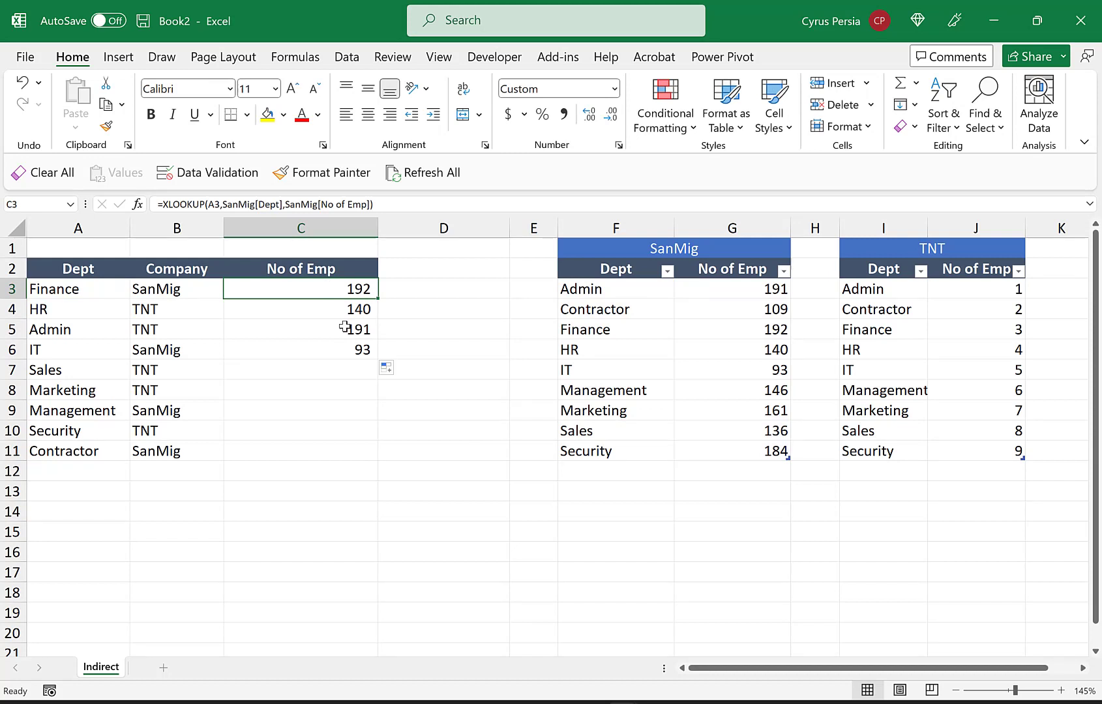
key(F2)
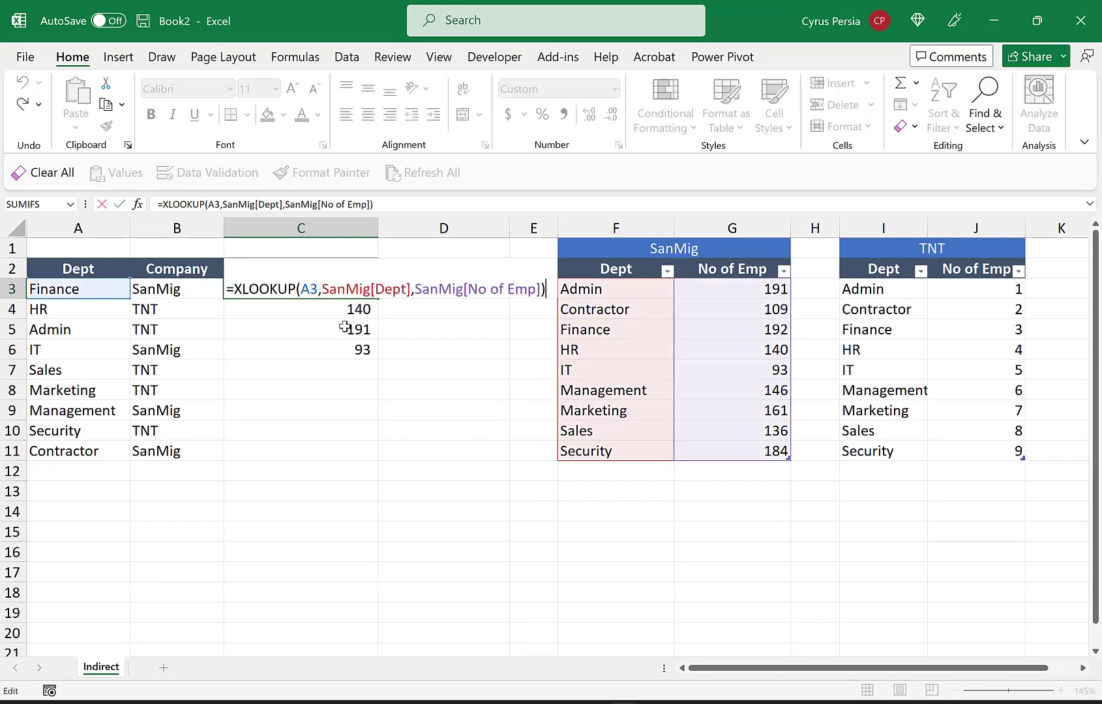
- Change both SanMig references in C3's formula to TNT, so Finance returns 3
drag(322, 289, 369, 289)
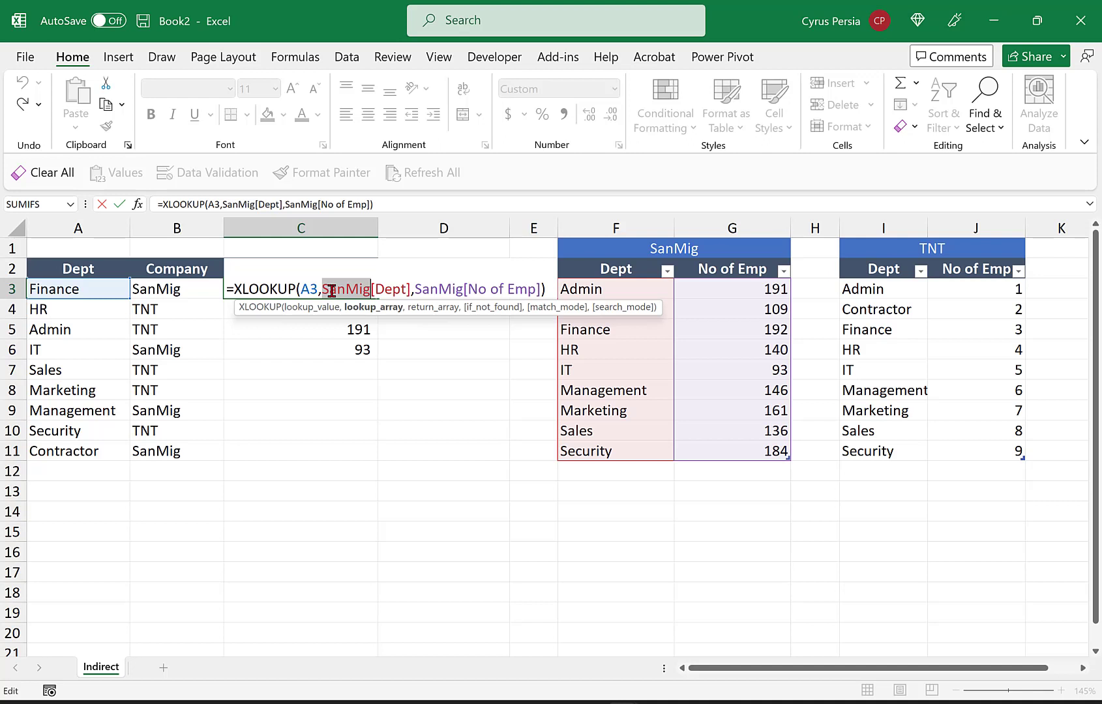
text(TNT)
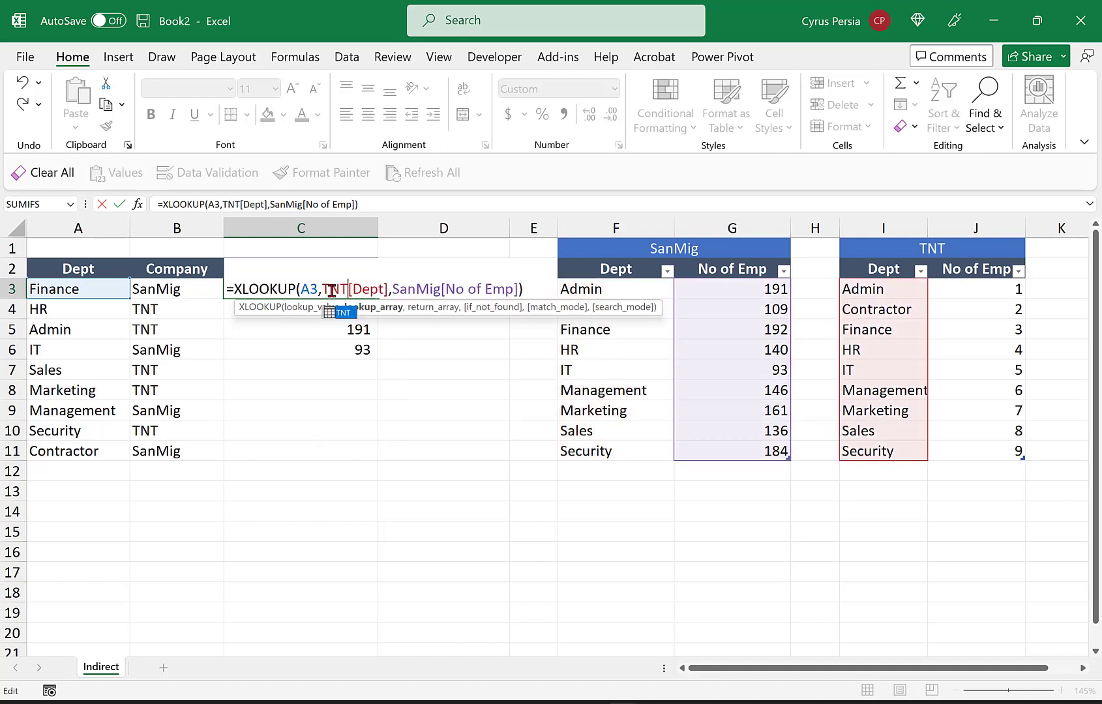
drag(392, 288, 441, 289)
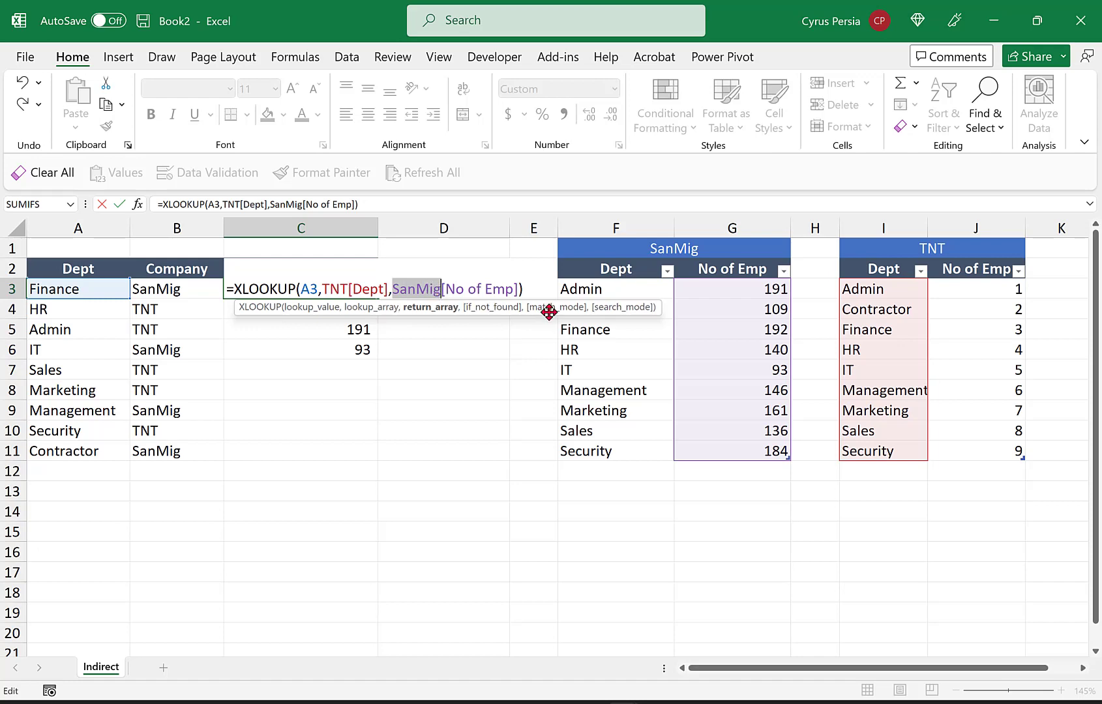
text(TNT)
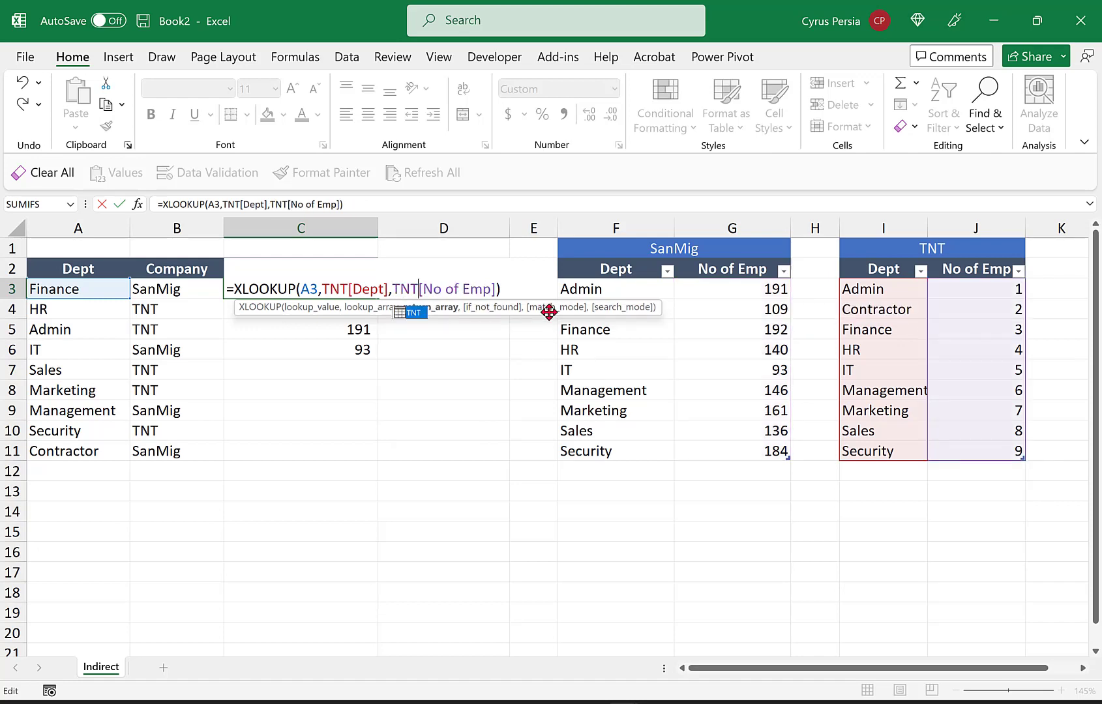
key(Return)
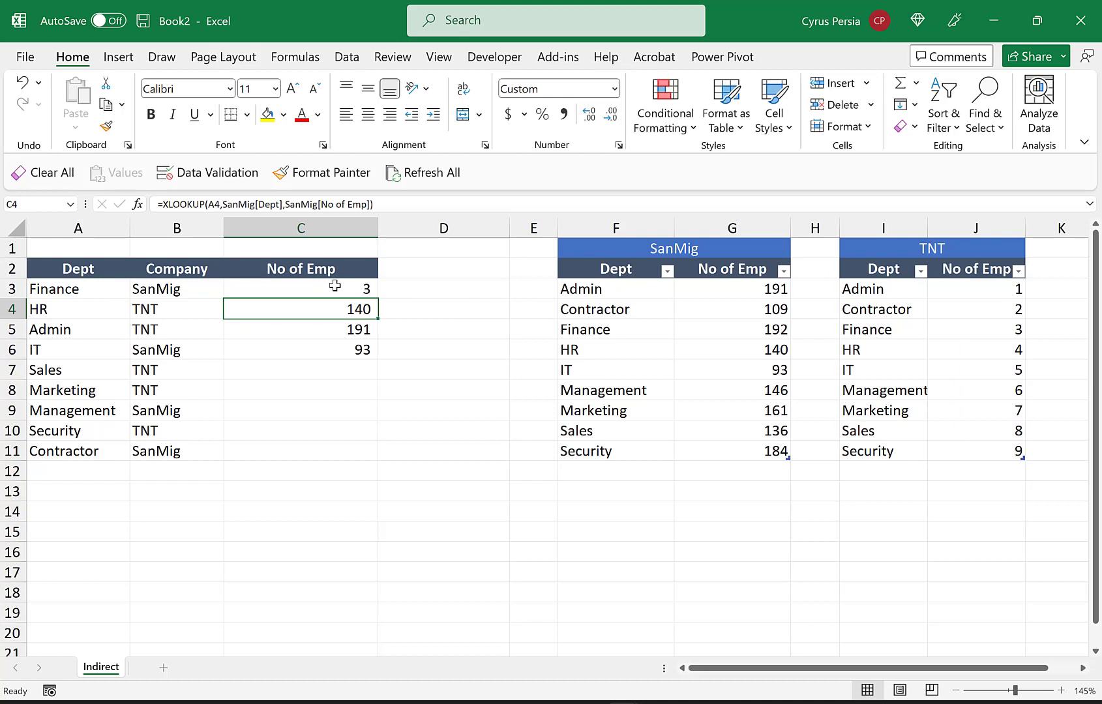
- Copy TNT from B4 into B3, then open C3's formula to inspect its references
click(334, 285)
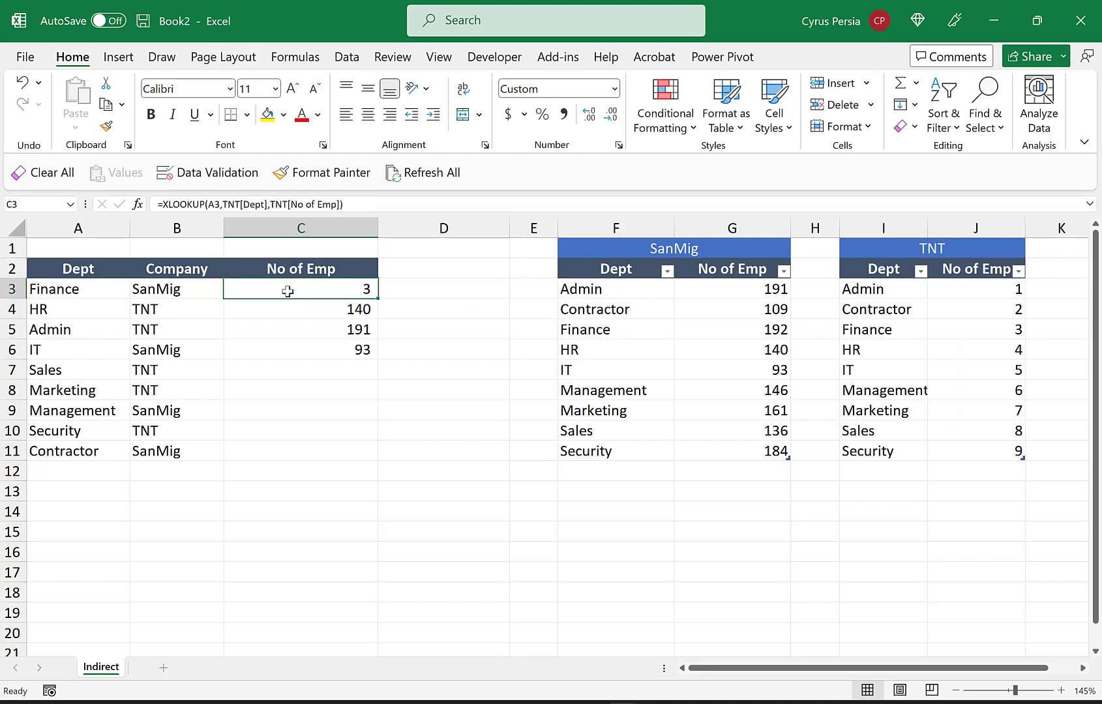
click(192, 306)
key(ctrl+c)
key(Up)
key(Return)
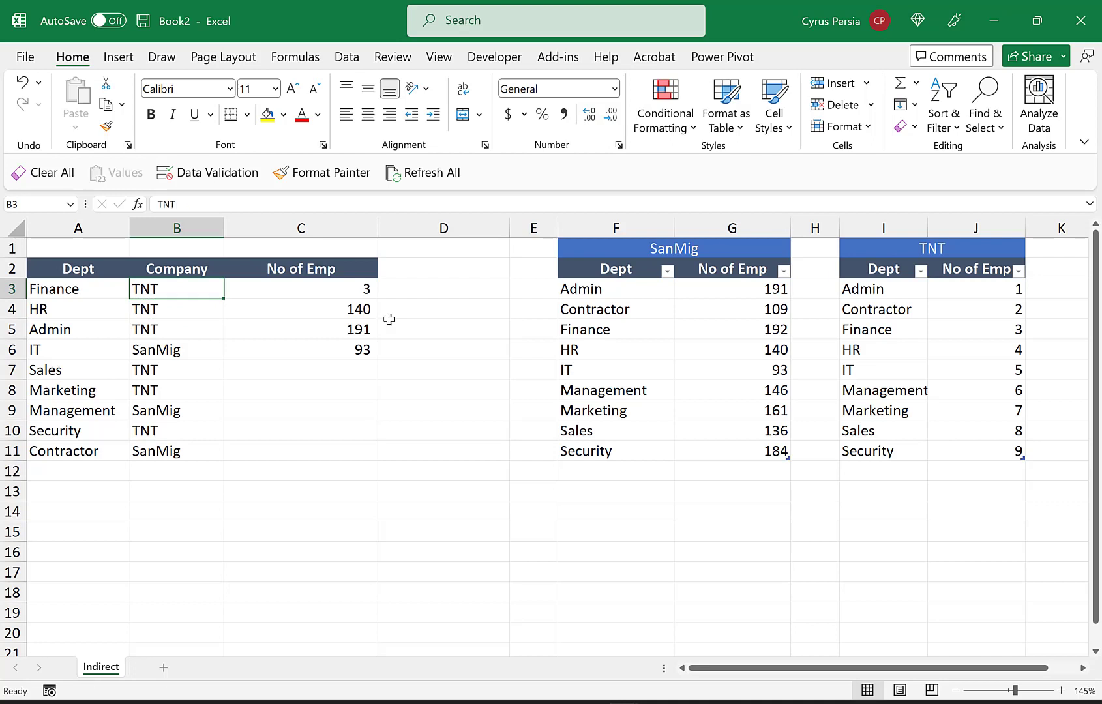
click(1001, 333)
click(300, 287)
key(F2)
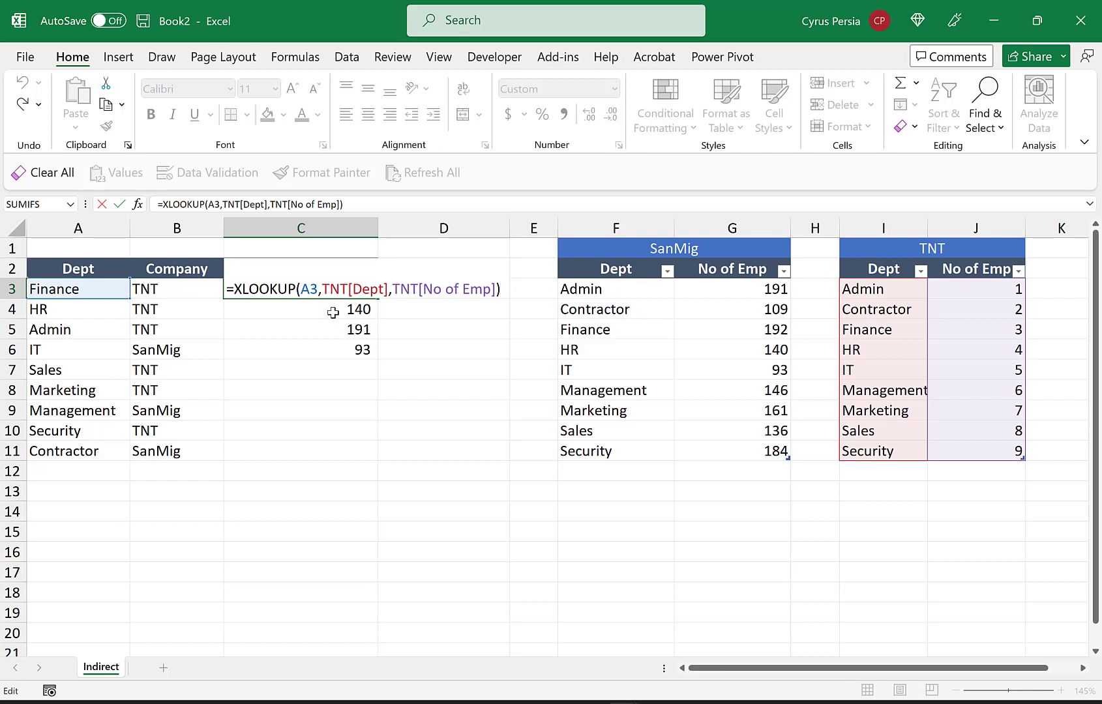
- Undo B3 back to SanMig and clear the old results in C4:C6
drag(333, 312, 325, 354)
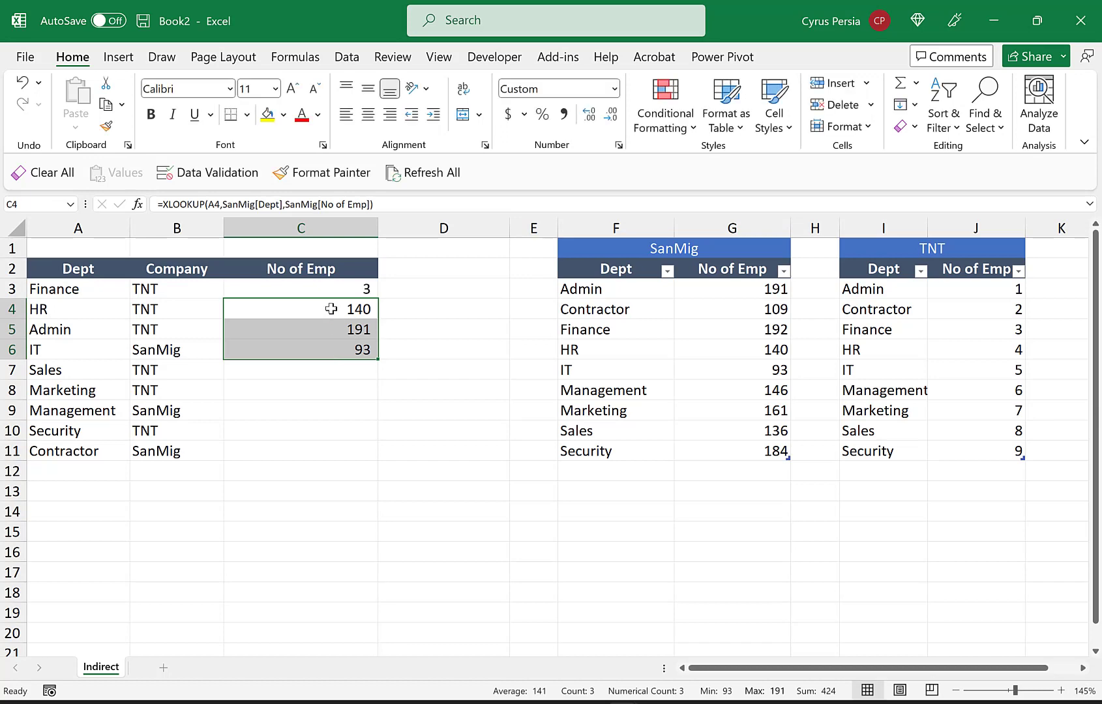
key(Up)
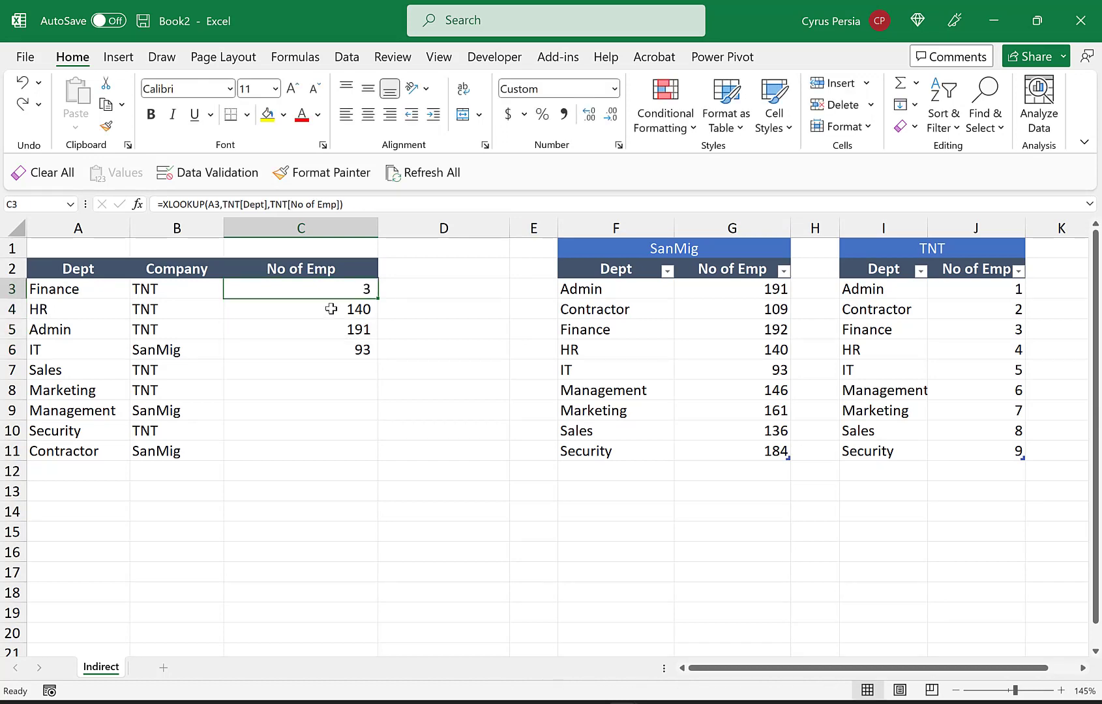
key(ctrl+z)
key(Escape)
drag(331, 309, 322, 359)
key(Delete)
- Reopen C3's formula for editing, positioned right after the A3 argument
click(328, 288)
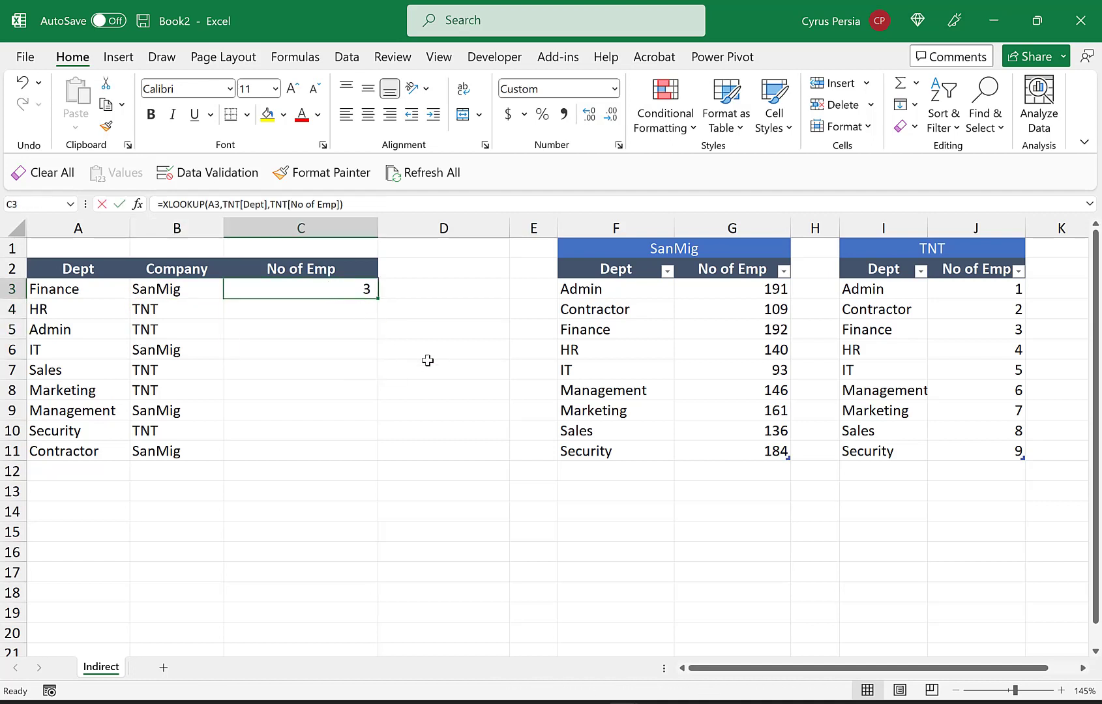
key(F2)
click(323, 289)
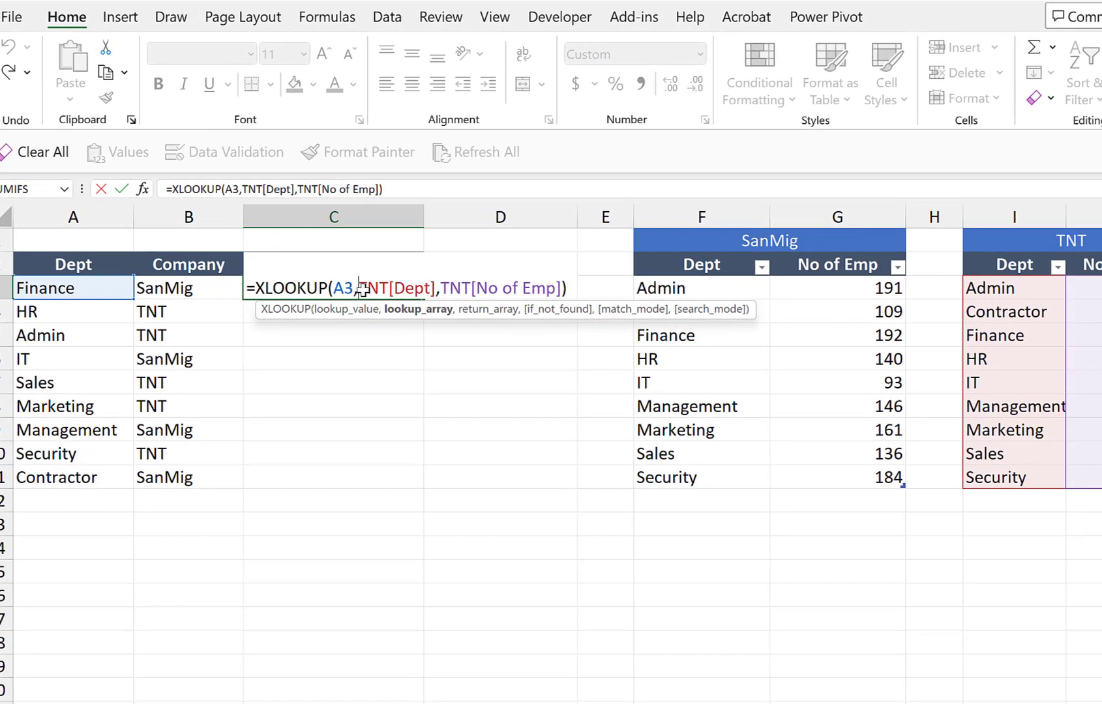
- Replace TNT[Dept] in C3's formula with INDIRECT(B3&"[Dept]")
key(Delete)
key(Delete)
key(Delete)
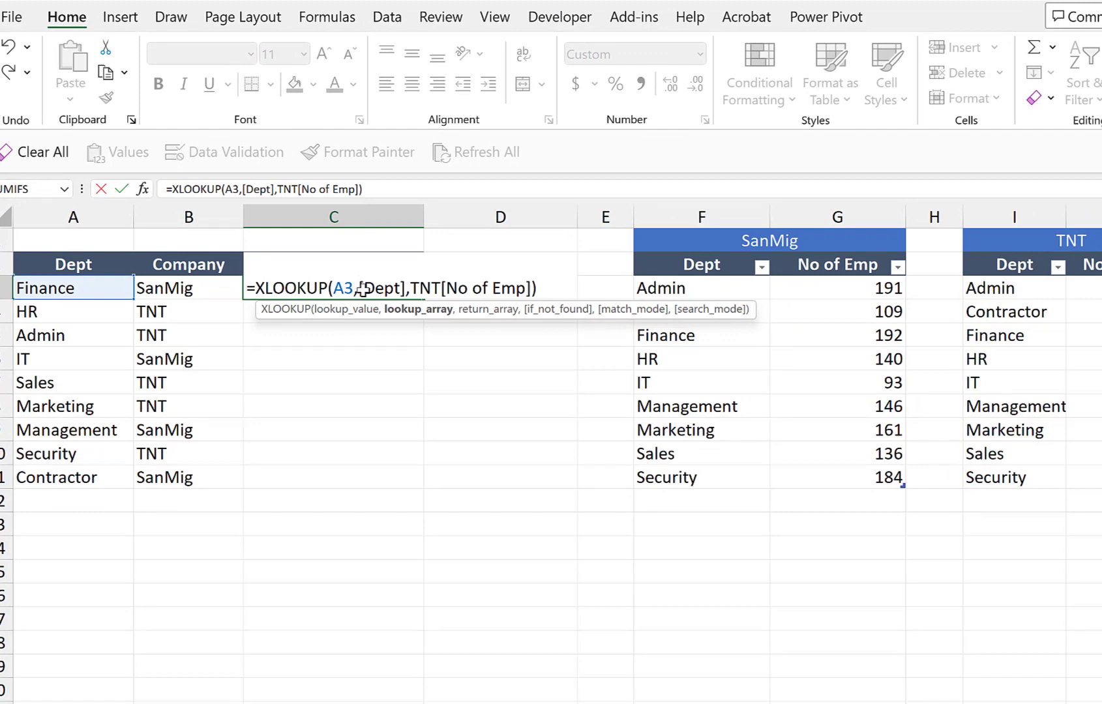
text(ind)
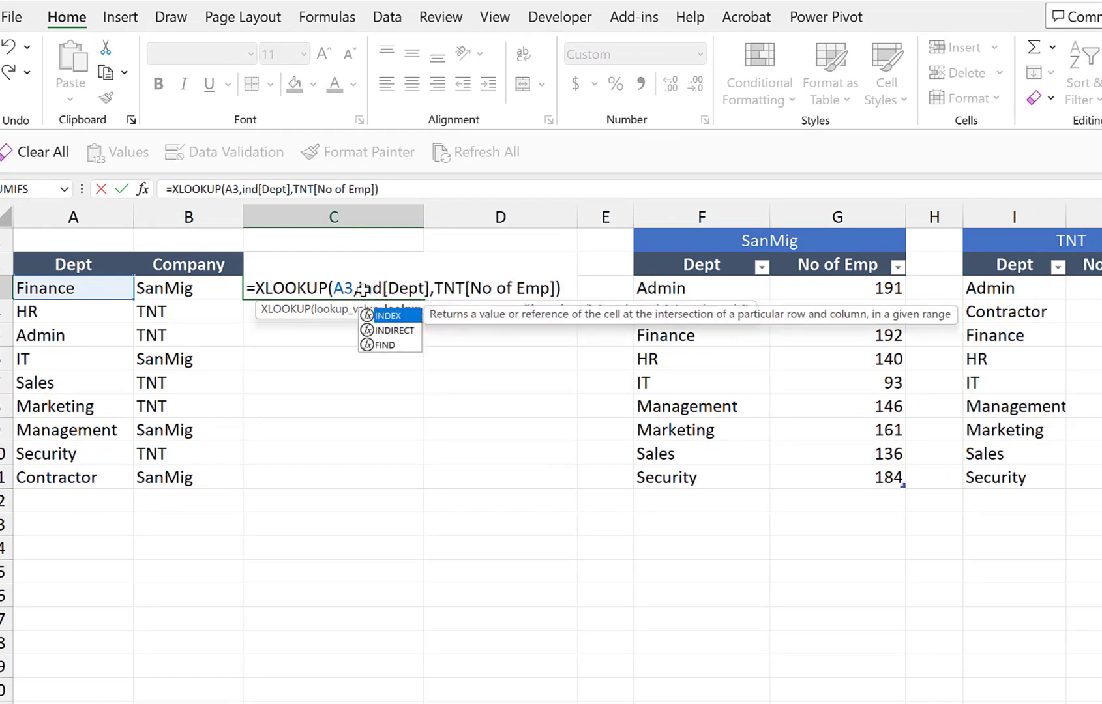
key(Down)
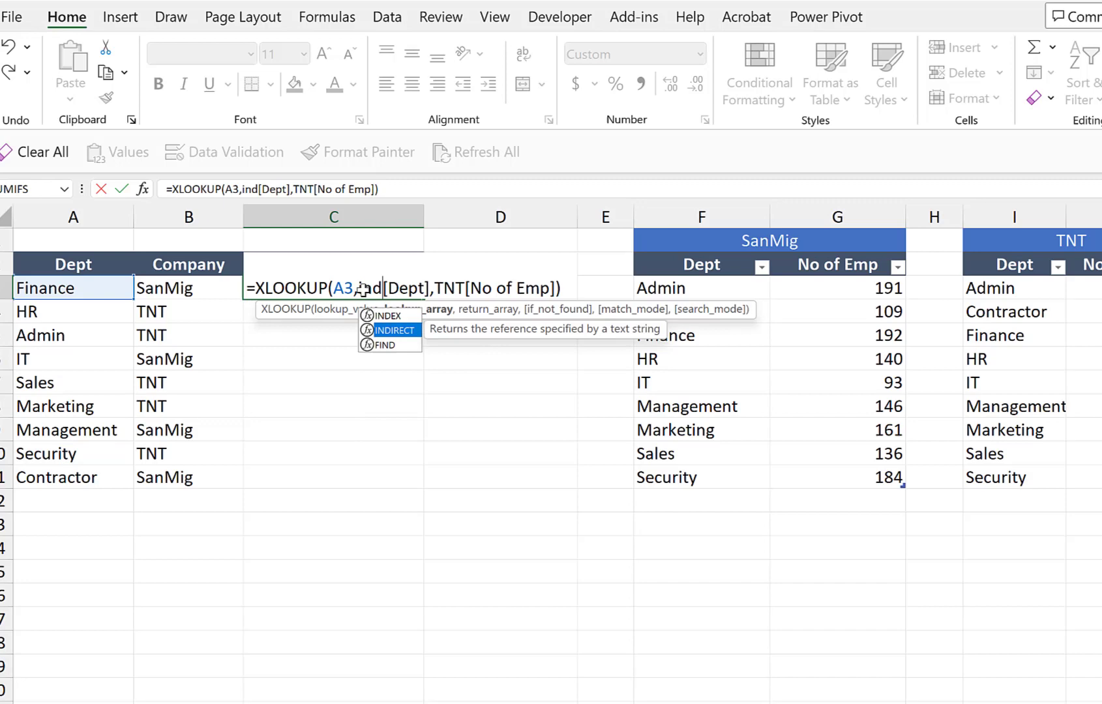
key(Tab)
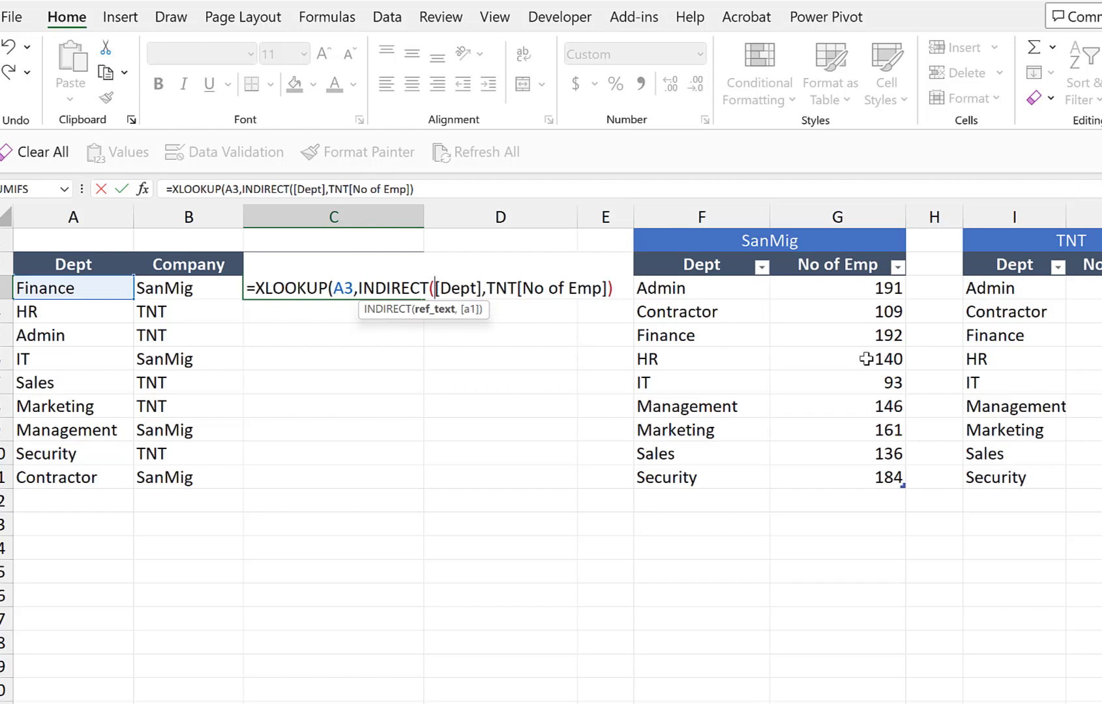
click(207, 290)
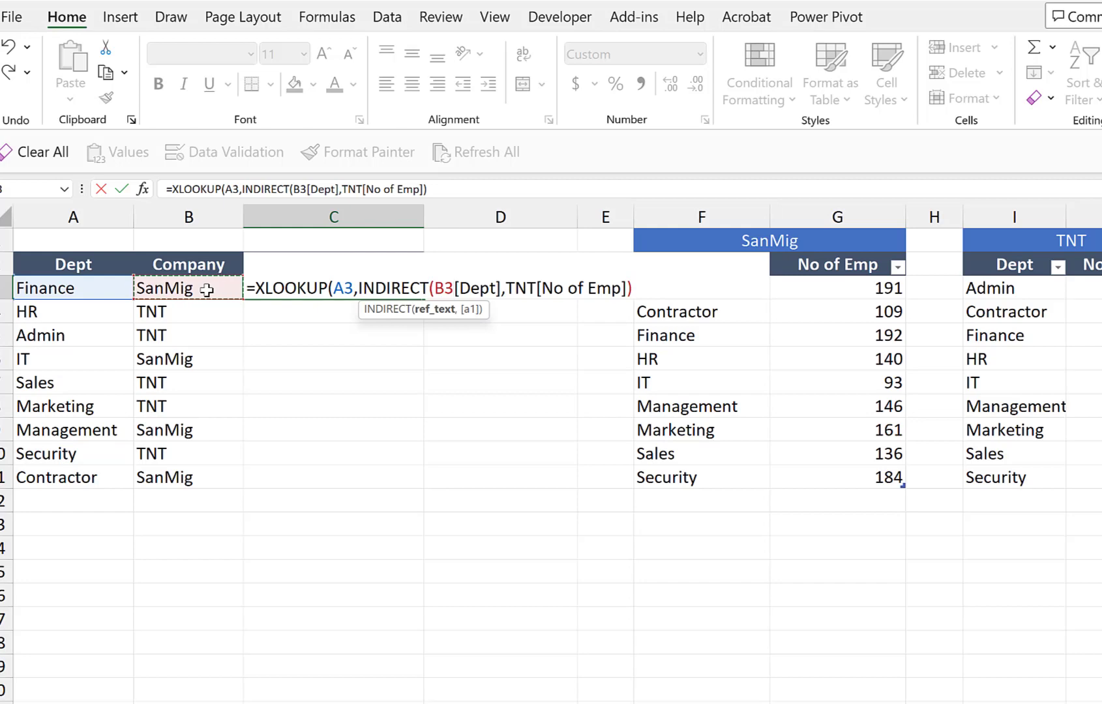
text(&)
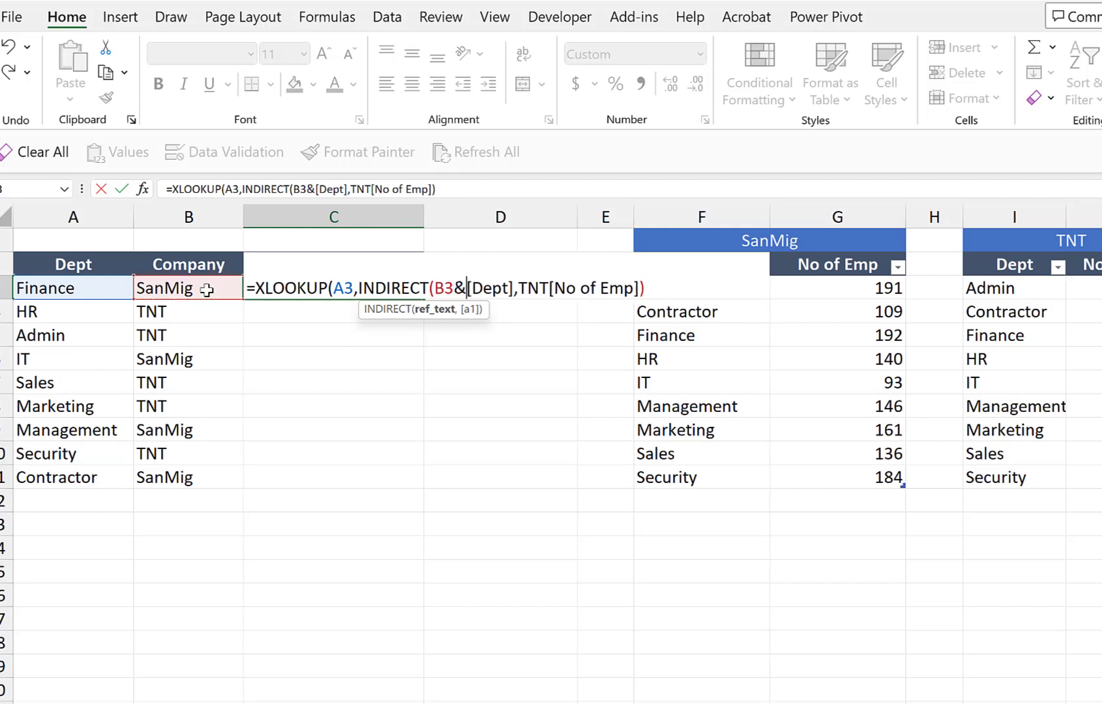
text(")
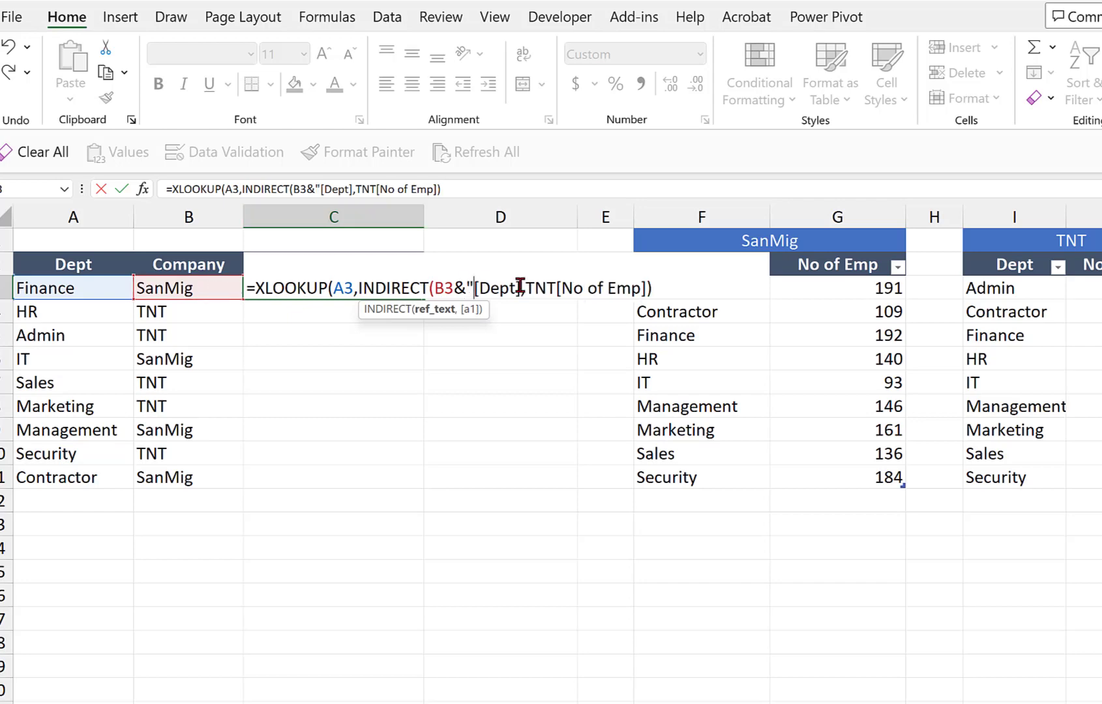
click(521, 287)
text(")
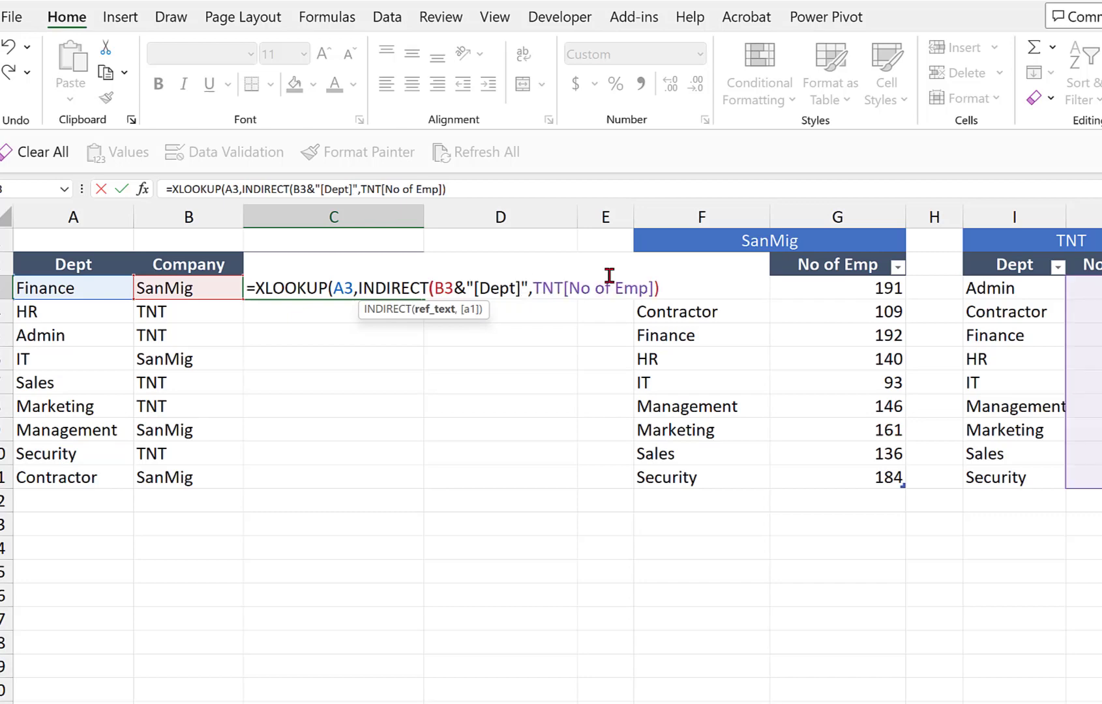
text())
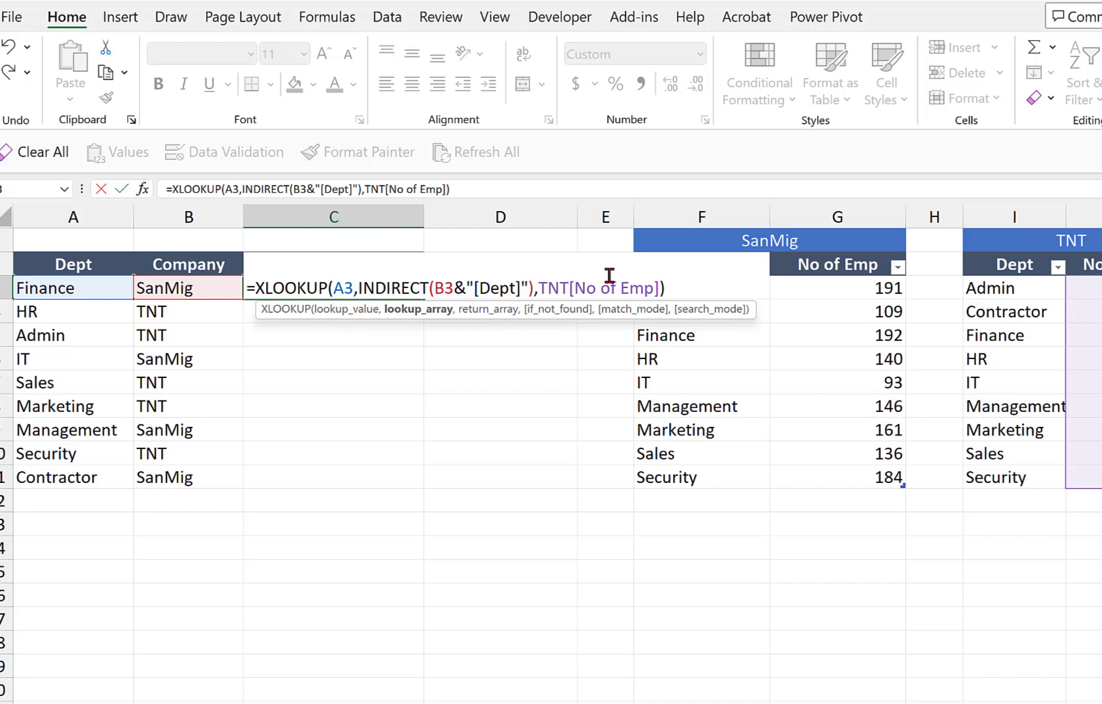
- Replace TNT[No of Emp] with INDIRECT(B3&"[No of Emp]") and commit, returning 192
click(491, 310)
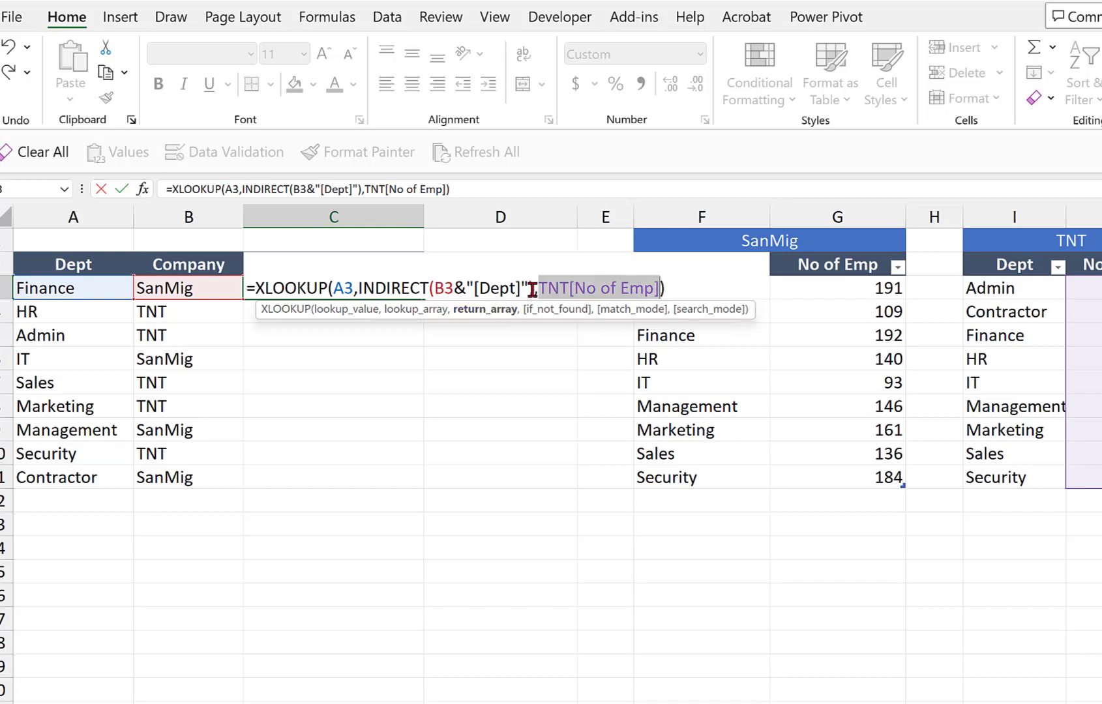
click(539, 287)
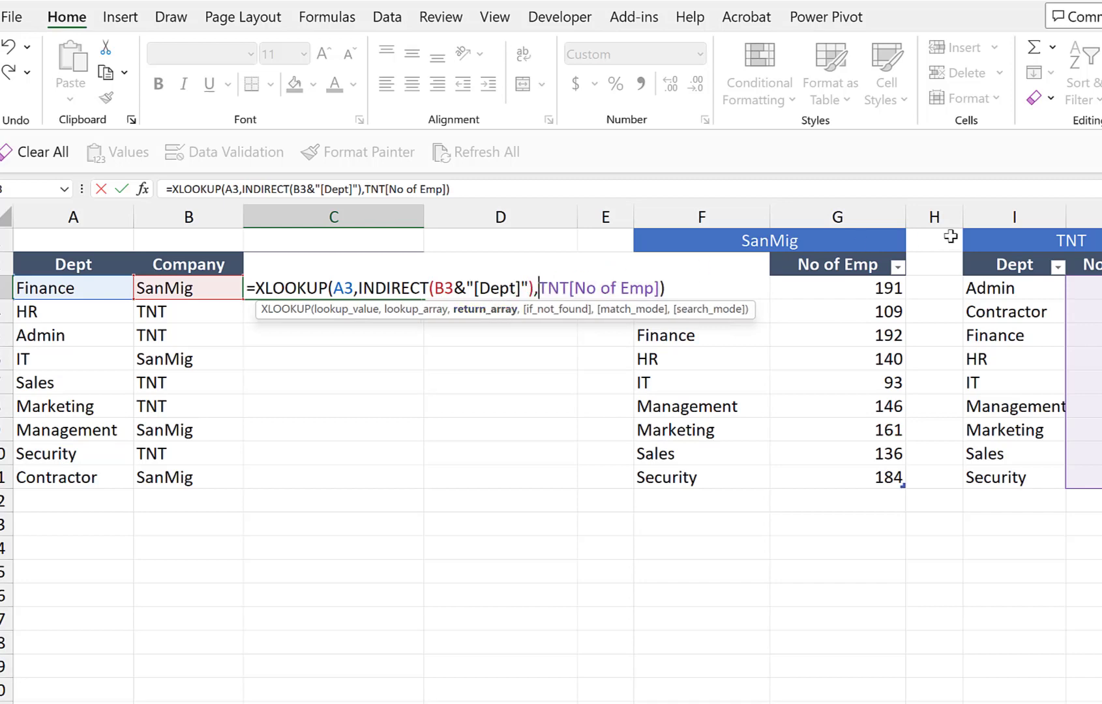
key(Delete)
key(Delete)
key(Delete)
text(indi)
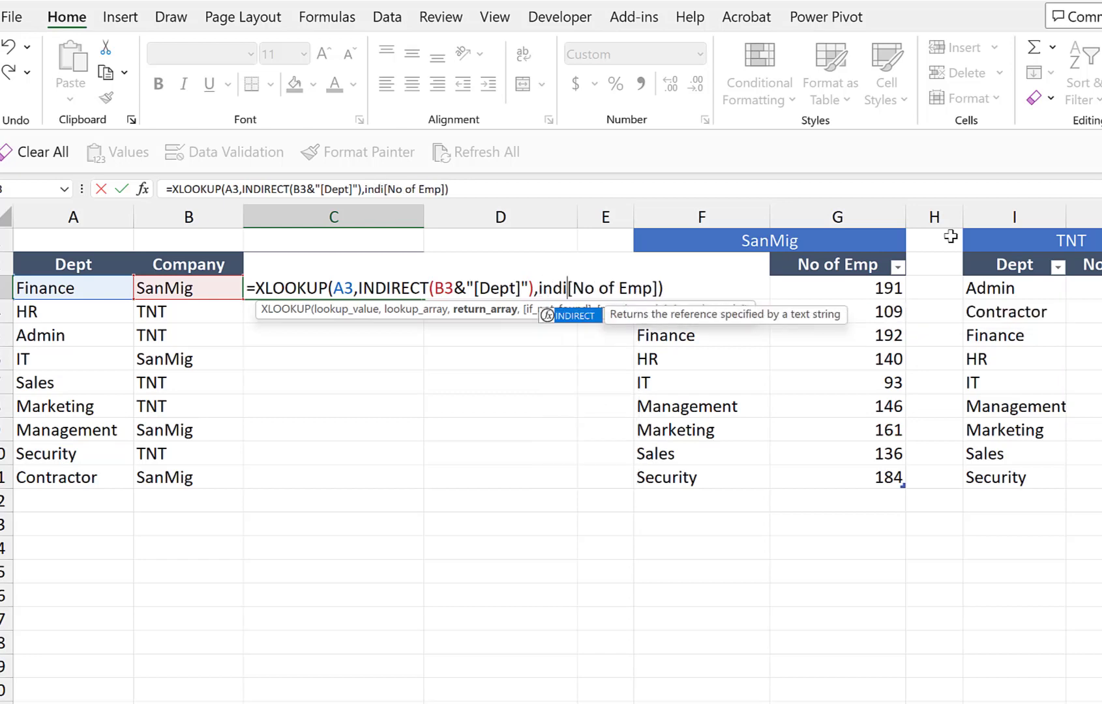
key(Tab)
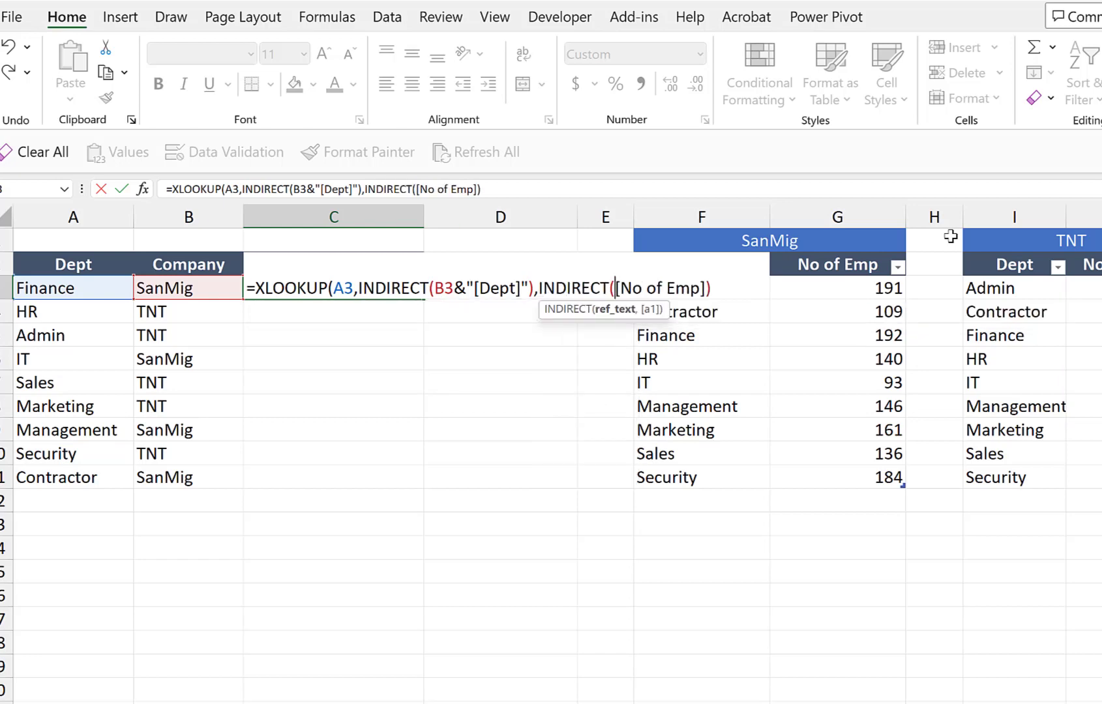
click(184, 289)
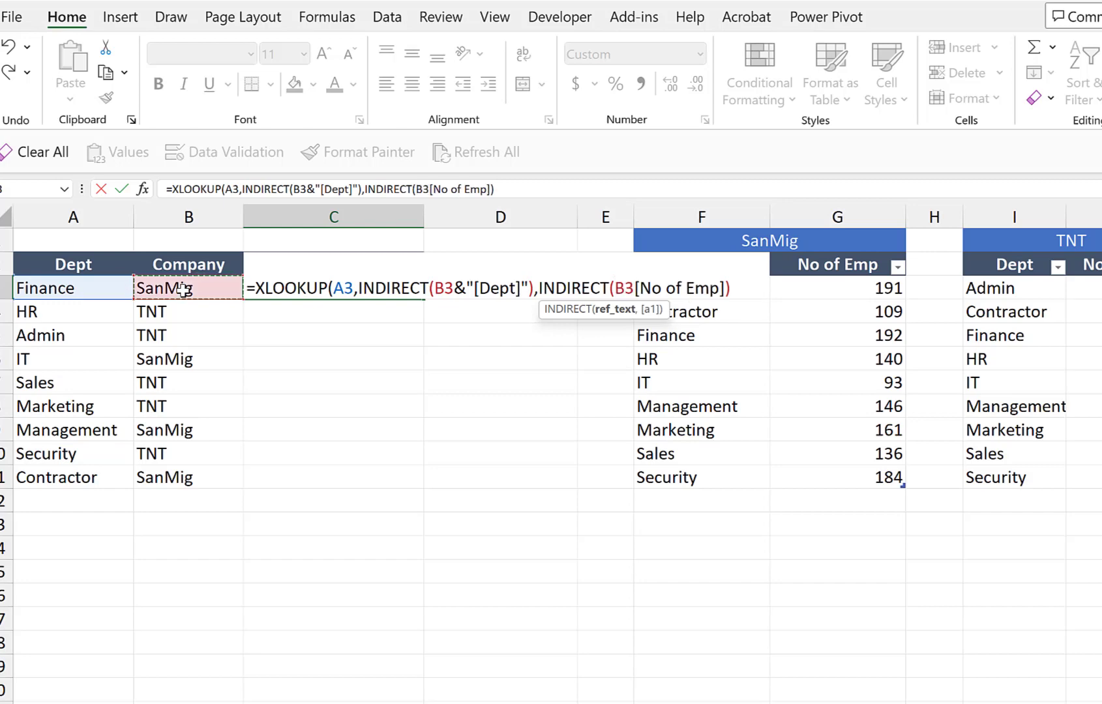
text(&")
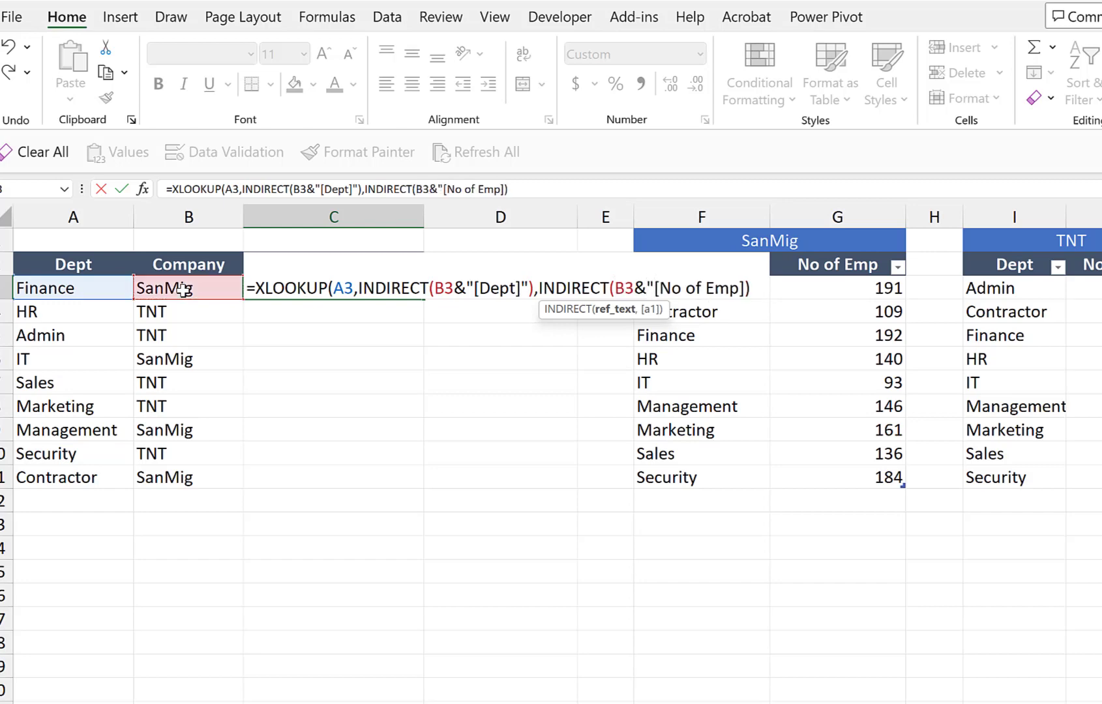
text("))
key(Return)
click(364, 287)
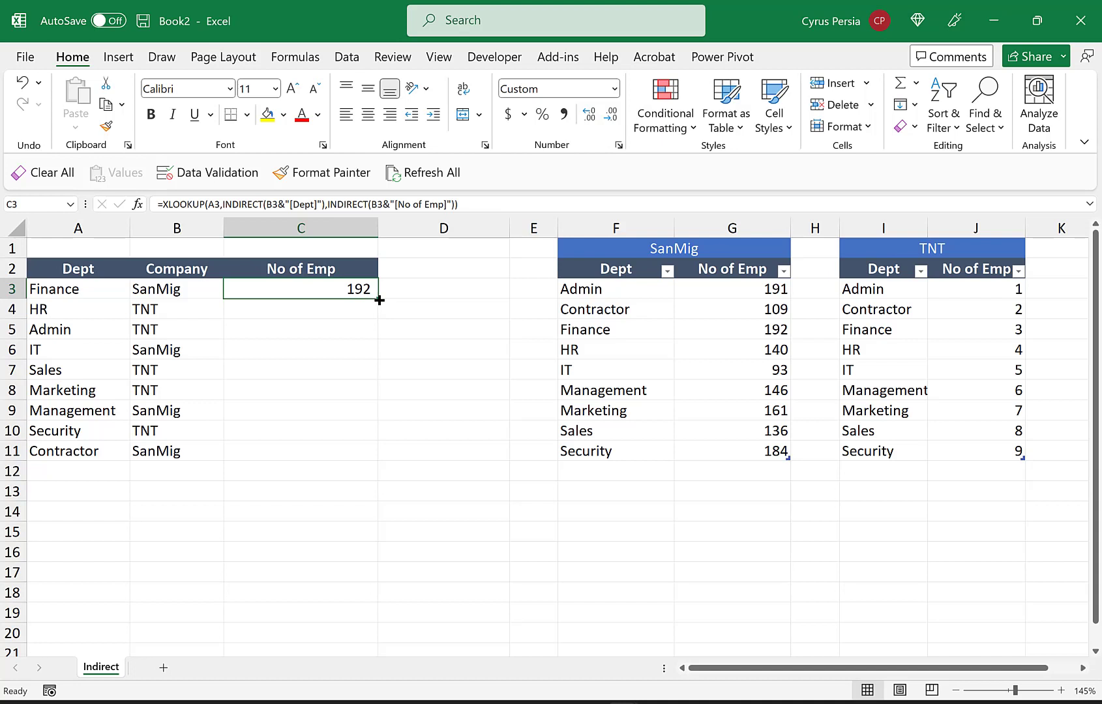
- Fill C3's INDIRECT-based XLOOKUP down through C11, checking results against the TNT table
drag(379, 300, 375, 314)
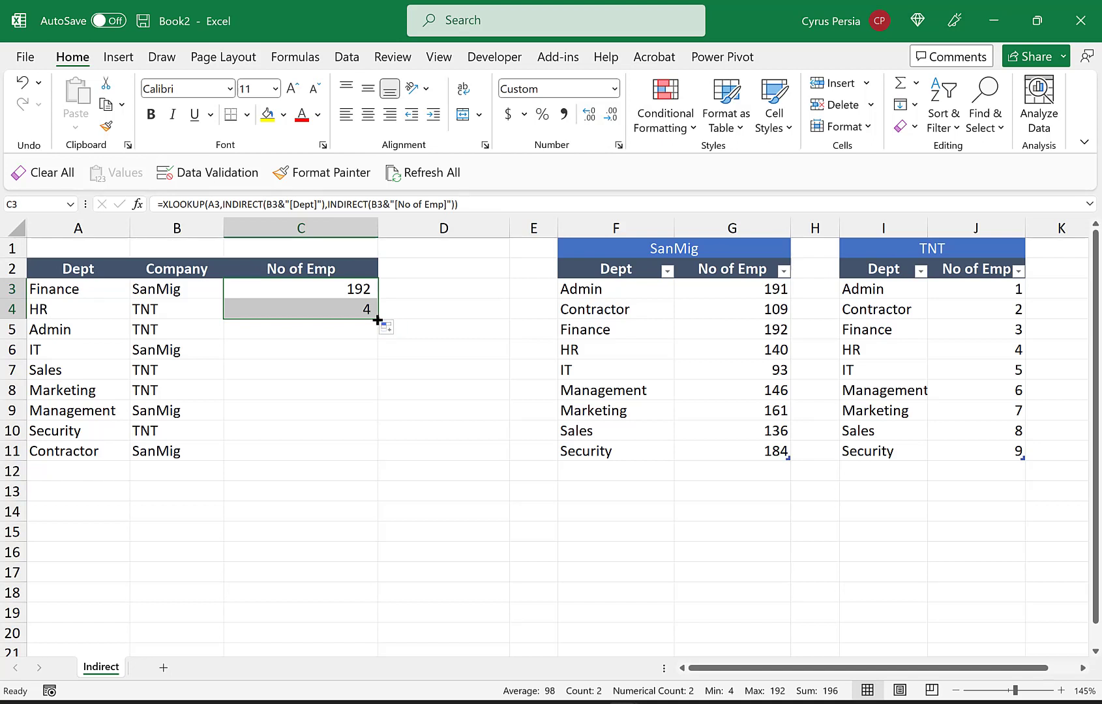
drag(378, 319, 372, 335)
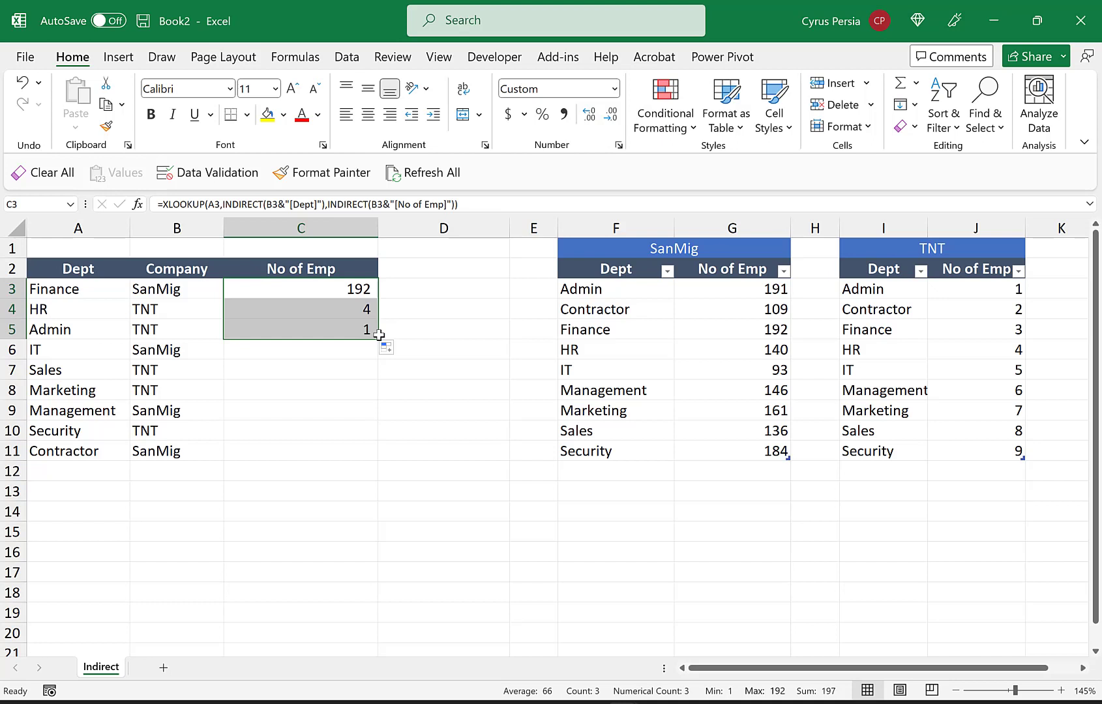
click(988, 287)
click(346, 332)
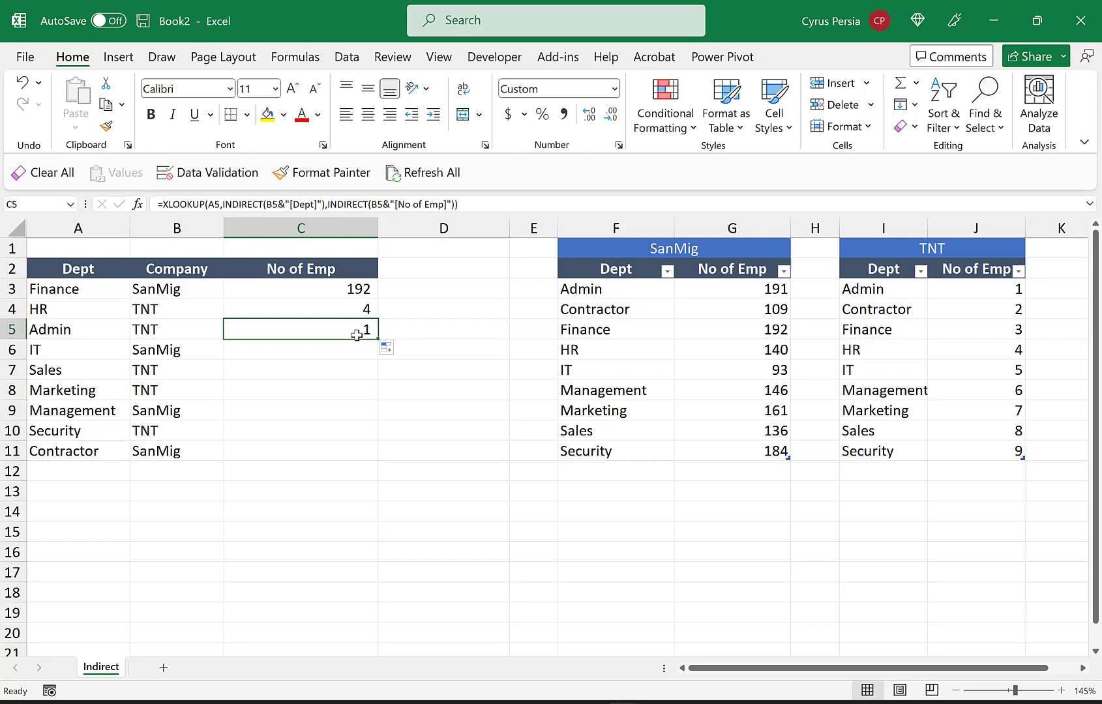
drag(377, 341, 378, 372)
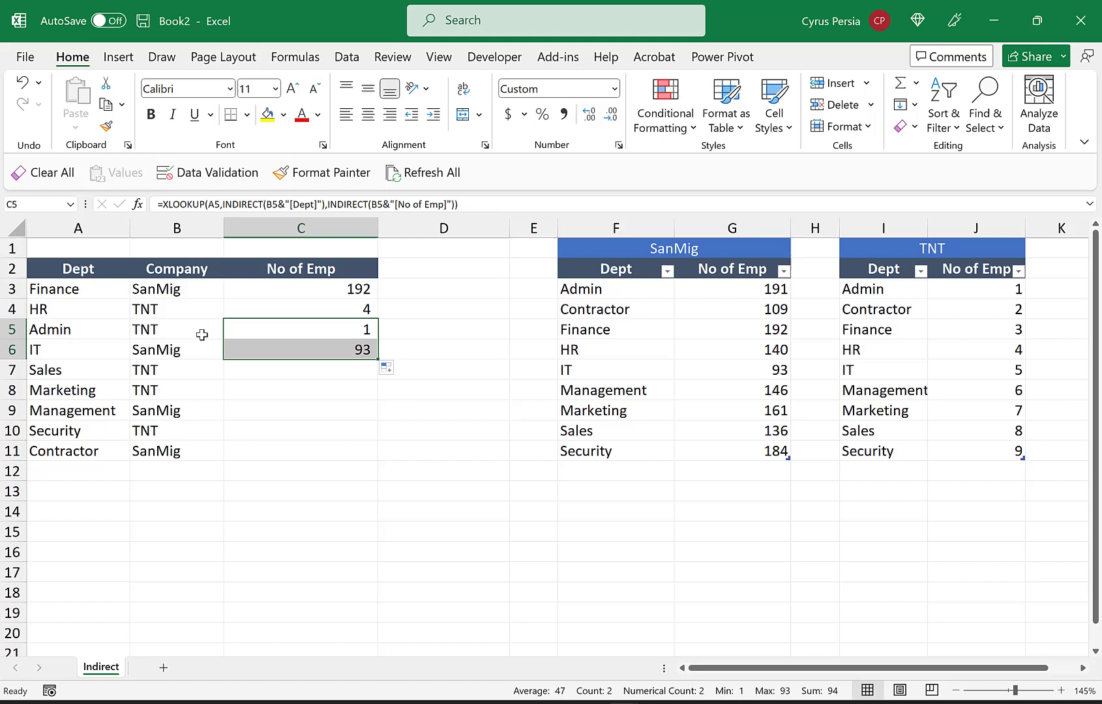
drag(380, 359, 365, 454)
click(444, 408)
click(318, 446)
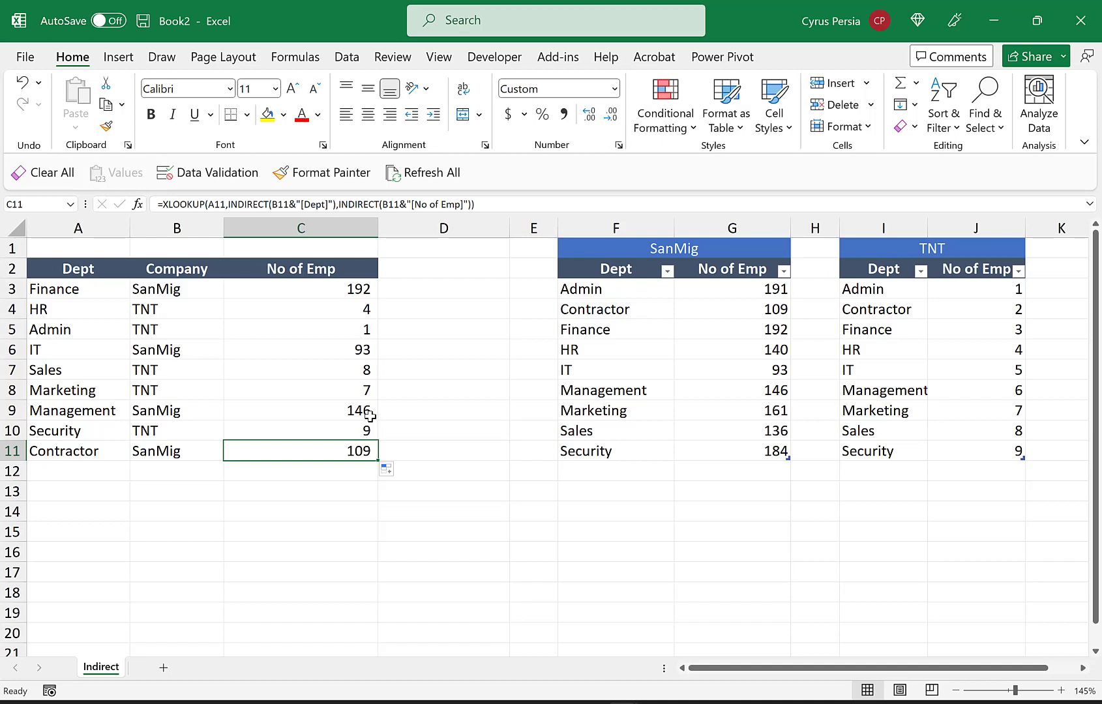